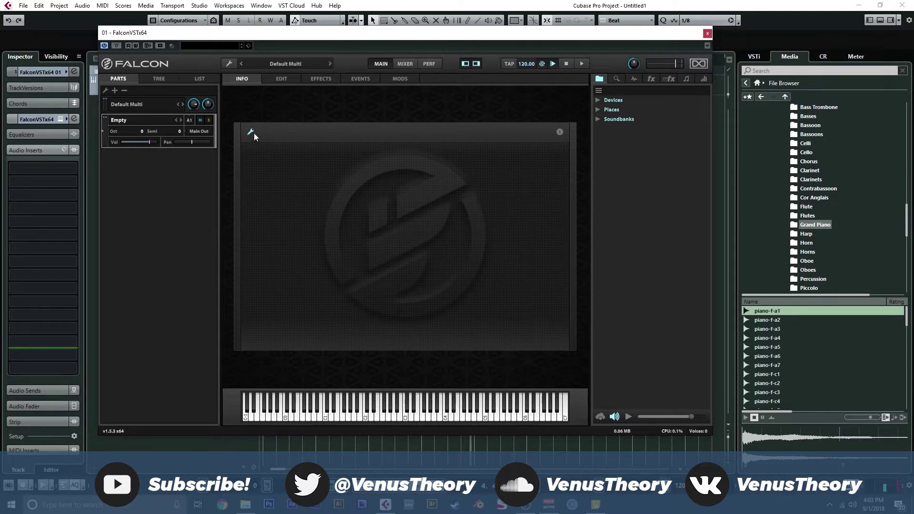
left_click(559, 132)
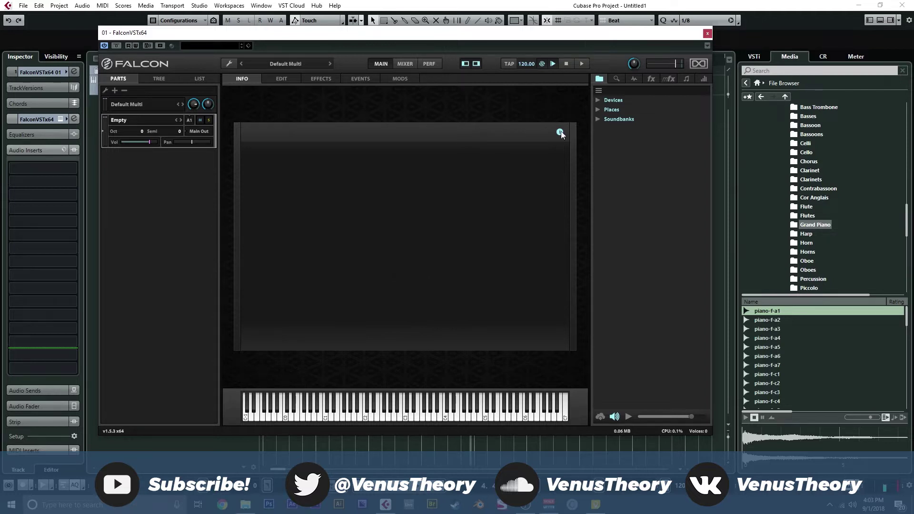
left_click(559, 132)
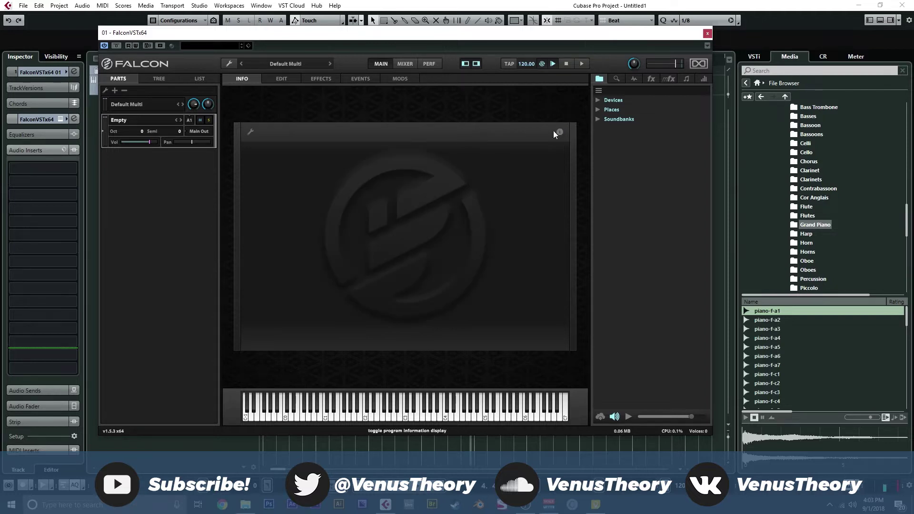
- On the Edit page, create Keygroup 1 spanning C-2 to G8 in the empty Mapping grid
left_click(289, 79)
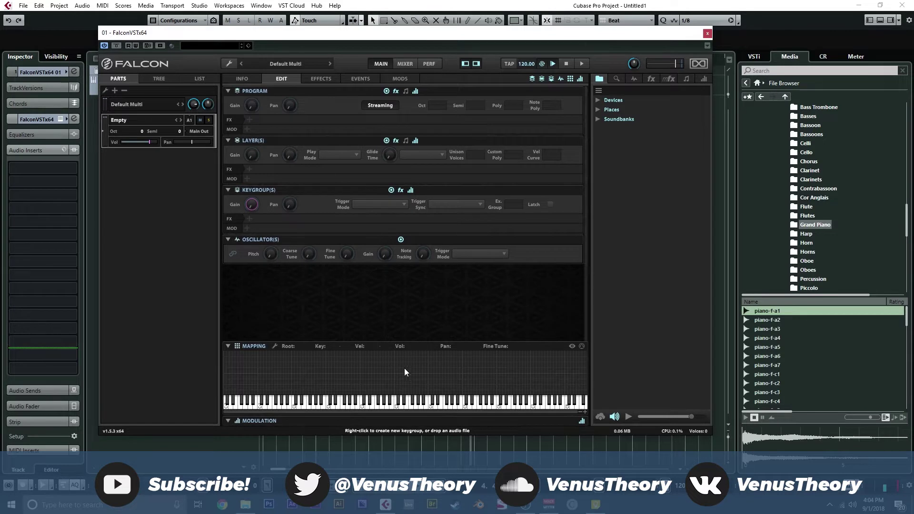
right_click(374, 371)
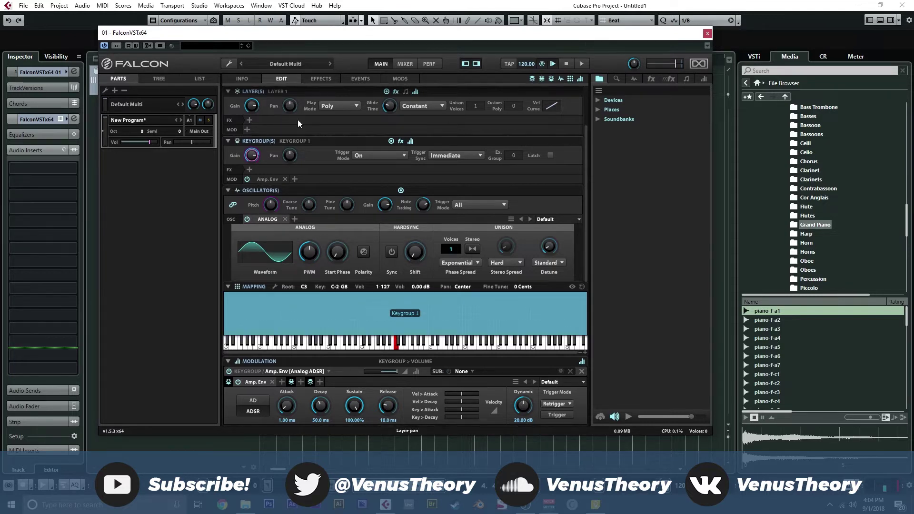
scroll(298, 119, "up", 2)
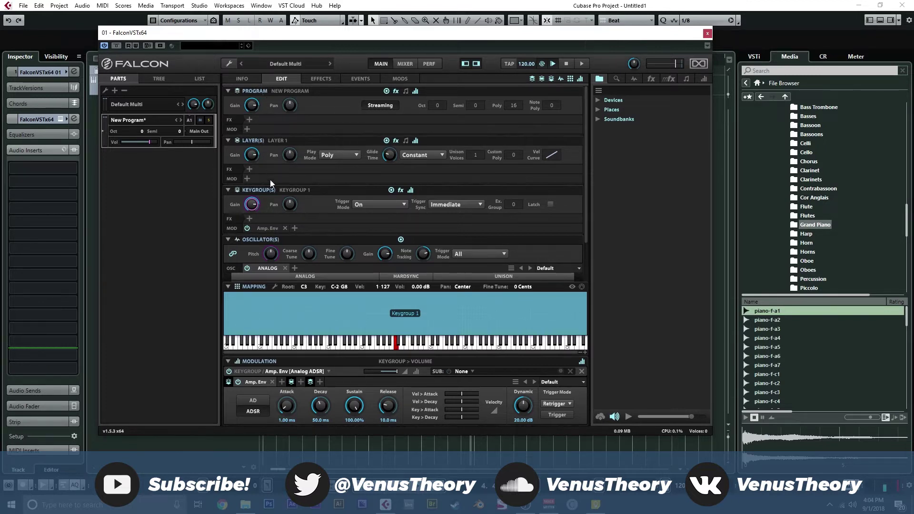
scroll(271, 185, "down", 2)
scroll(274, 192, "up", 2)
scroll(292, 124, "down", 2)
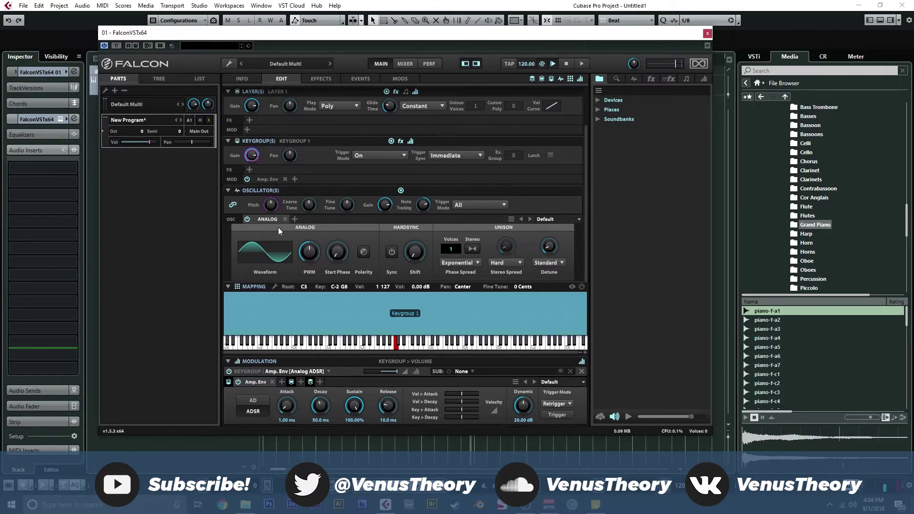
- Add a second Analog oscillator from Synthesis and set both Analog oscillators to Saw
left_click(632, 81)
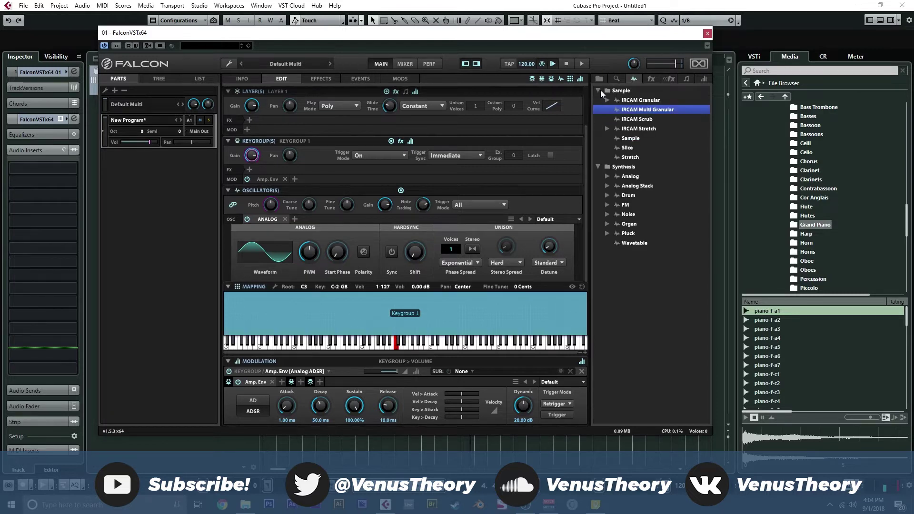
left_click(621, 91)
left_click(623, 167)
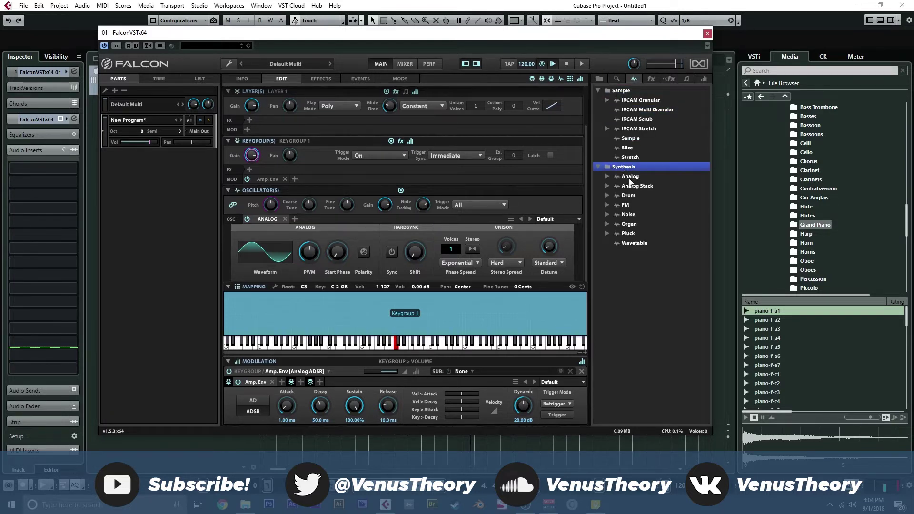
left_click_drag(630, 178, 327, 221)
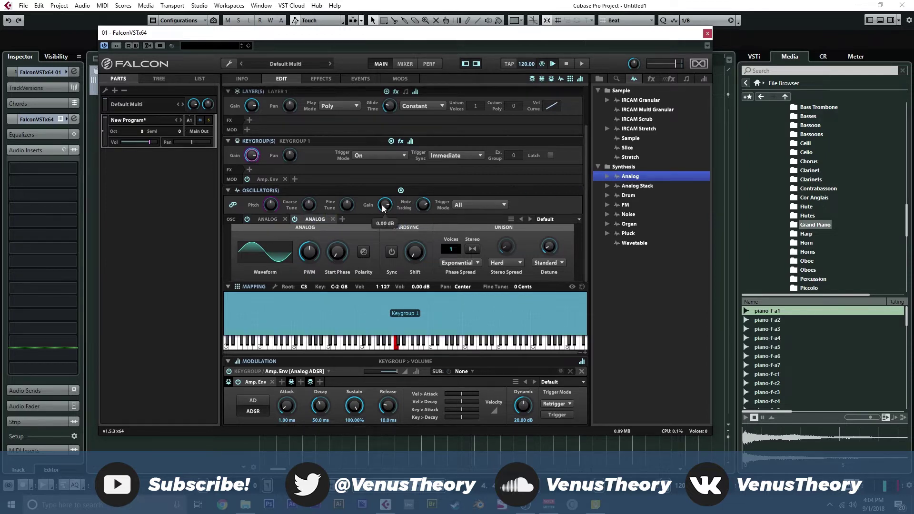
left_click(267, 219)
left_click(264, 251)
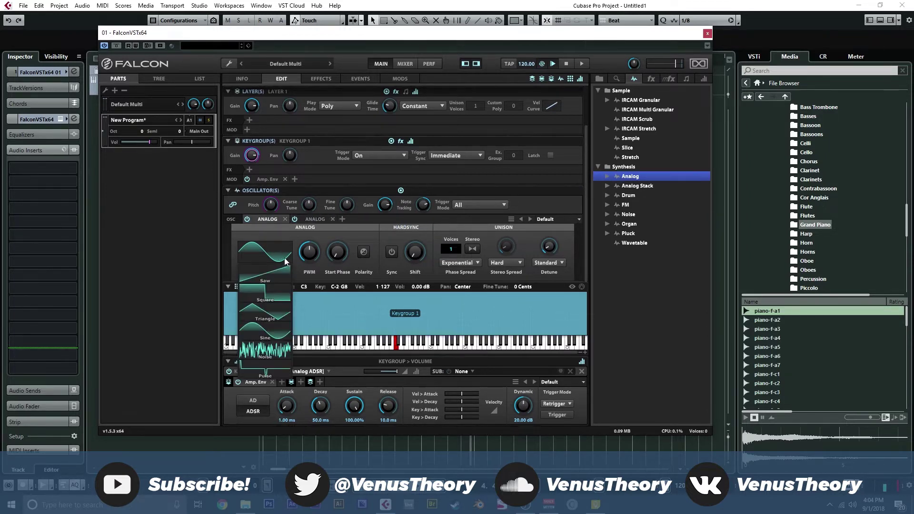
left_click(265, 270)
left_click(314, 220)
left_click(281, 255)
left_click(284, 268)
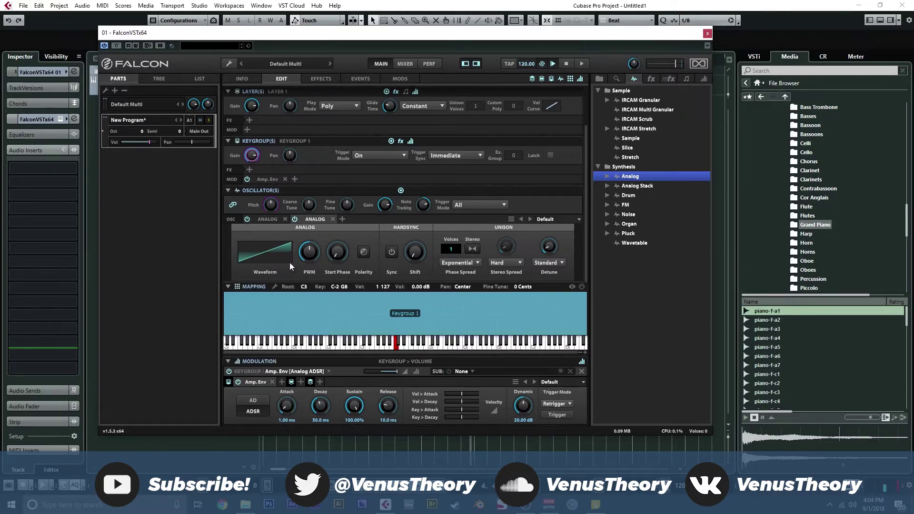
- Detune the second Analog oscillator's Fine Tune up to 48 cents
left_click(271, 223)
mouse_move(307, 210)
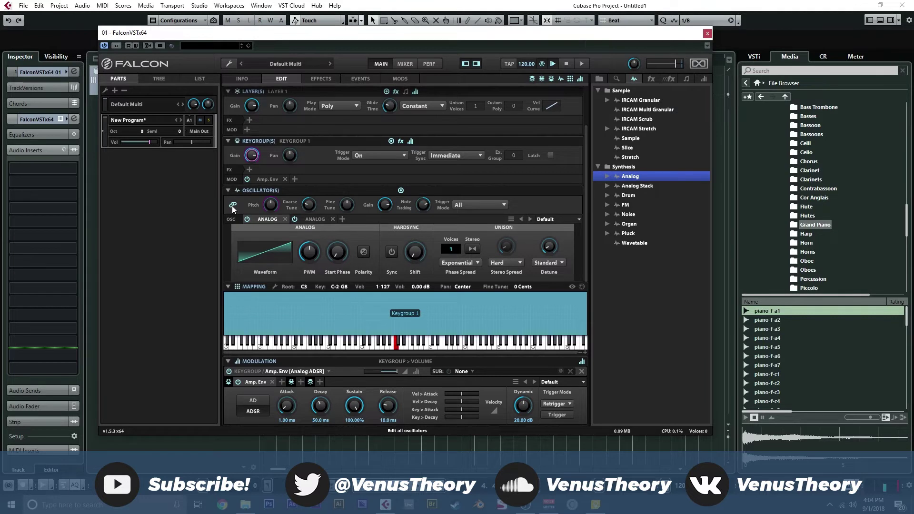
left_click(315, 219)
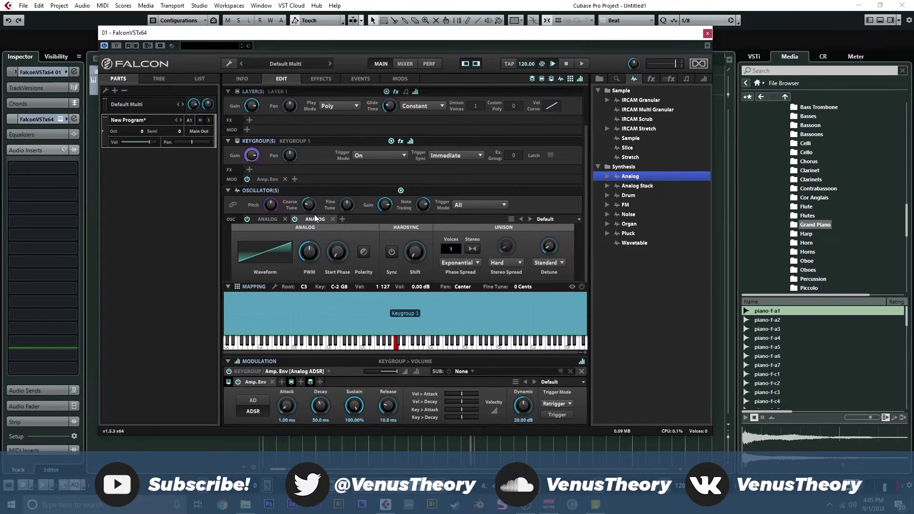
left_click_drag(350, 207, 349, 193)
mouse_move(343, 211)
left_click_drag(344, 208, 347, 193)
left_click(598, 90)
- Add an Analog Filter in LP mode to the program effects with cutoff around 4.36 kHz
left_click(598, 99)
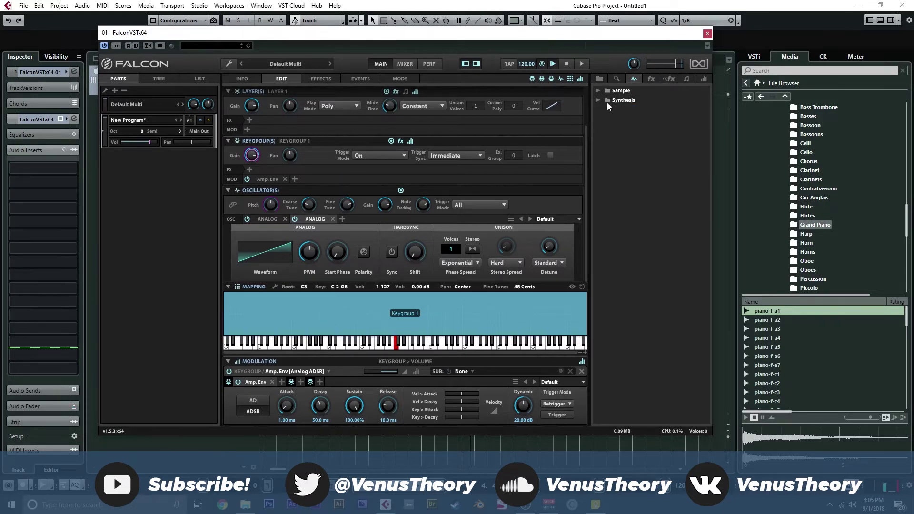
left_click(650, 79)
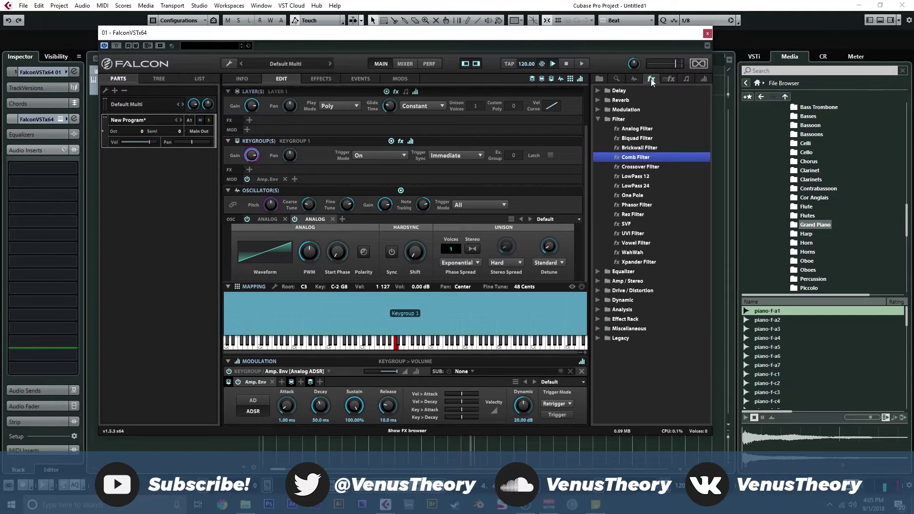
left_click(322, 79)
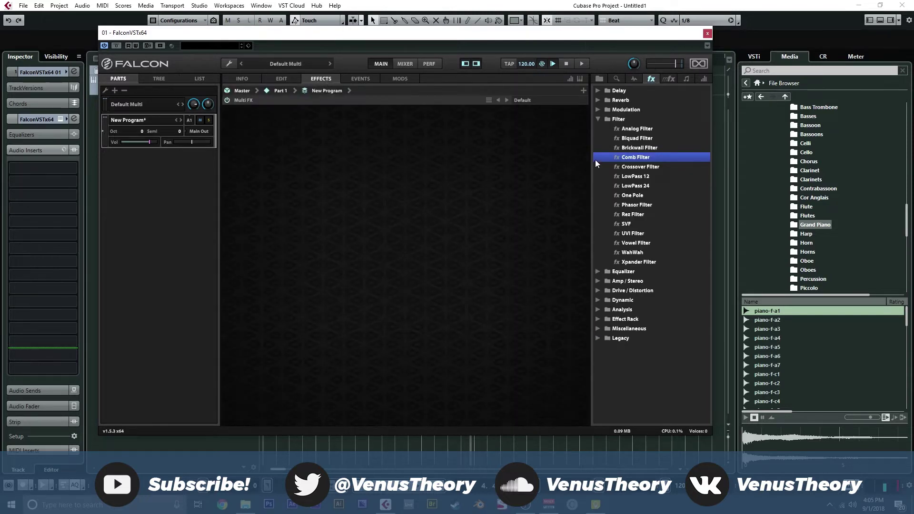
left_click(598, 122)
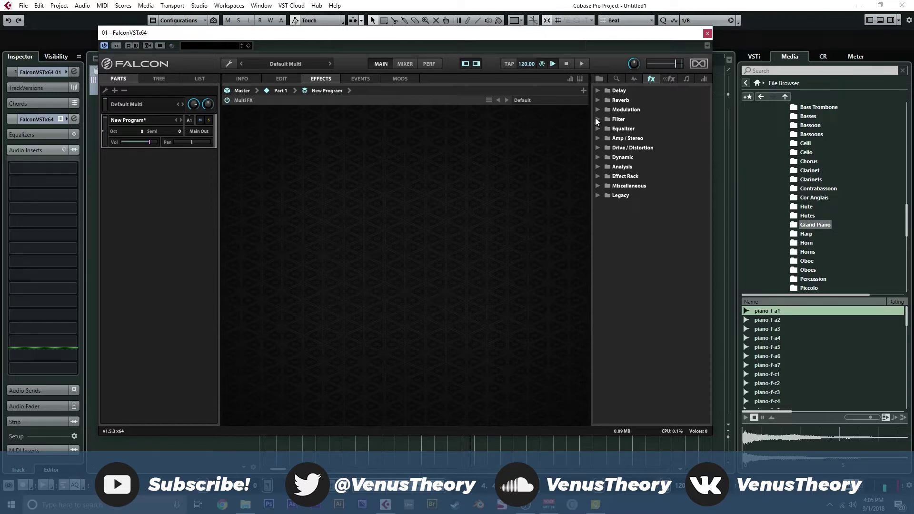
left_click(597, 119)
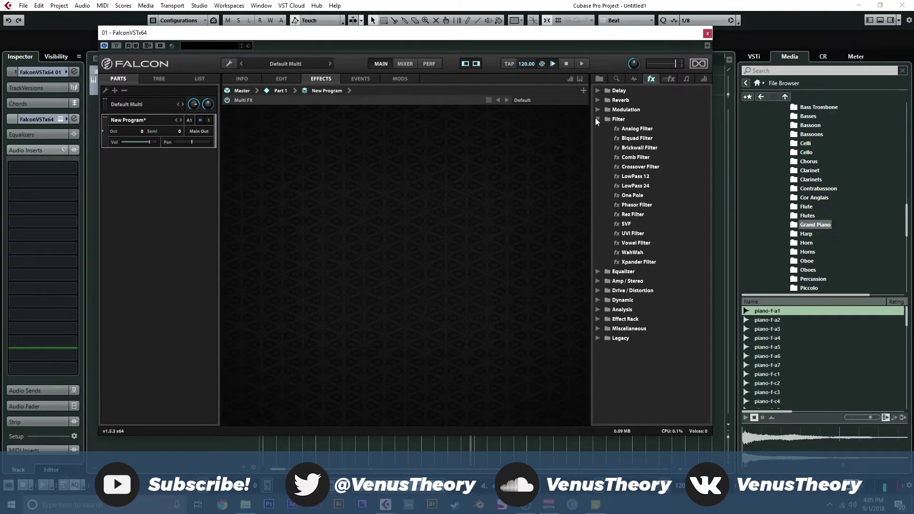
left_click_drag(636, 133, 356, 161)
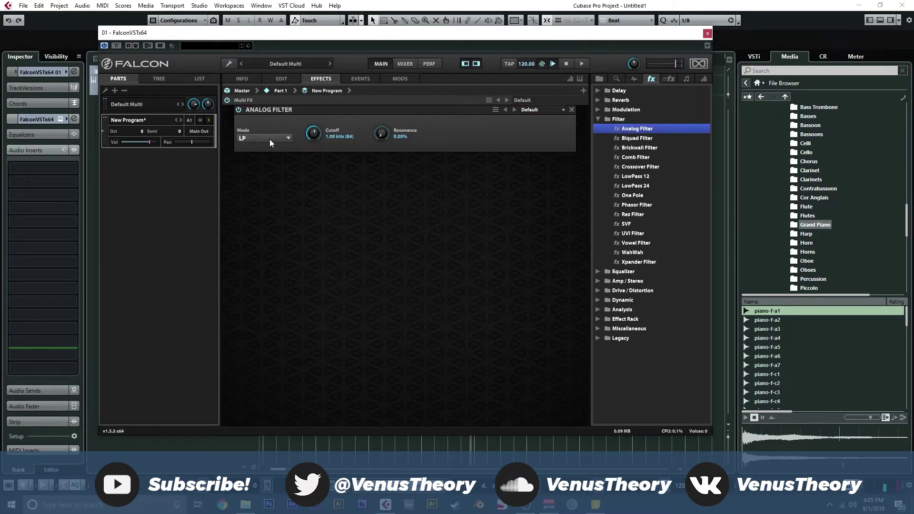
left_click_drag(316, 132, 335, 98)
mouse_move(318, 127)
left_mouse_down()
mouse_move(313, 184)
mouse_move(312, 132)
left_mouse_up()
- Assign the Analog Filter cutoff to a new macro
right_click(312, 135)
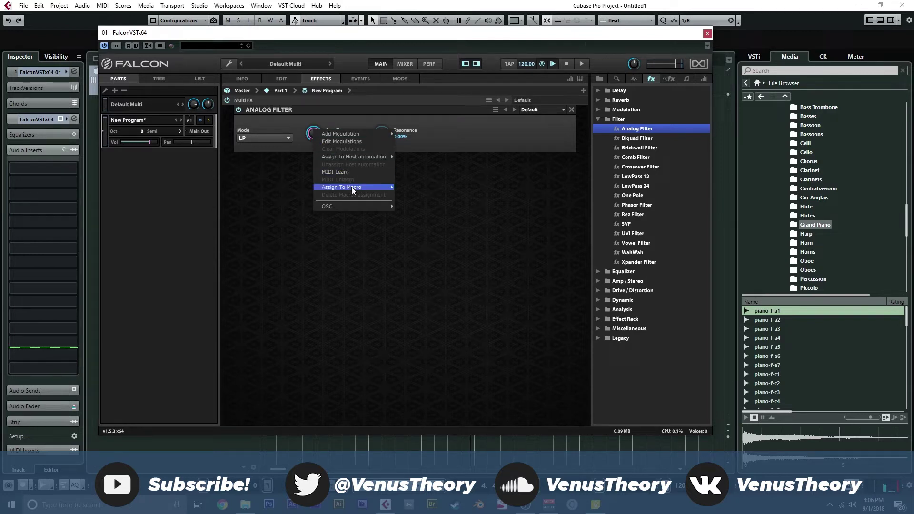
mouse_move(351, 186)
left_click(410, 189)
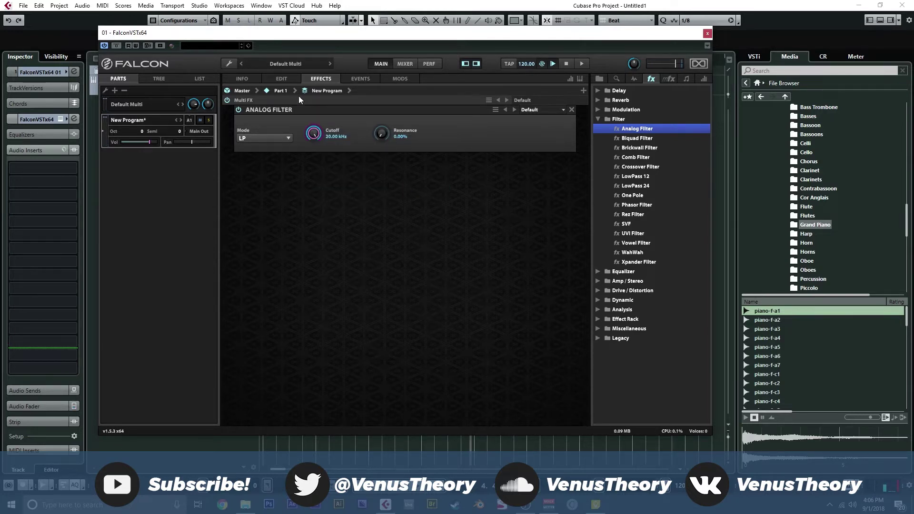
- Rename the macro 'LP Cut', move it to the Info page's top-left, and turn it up
left_click(245, 78)
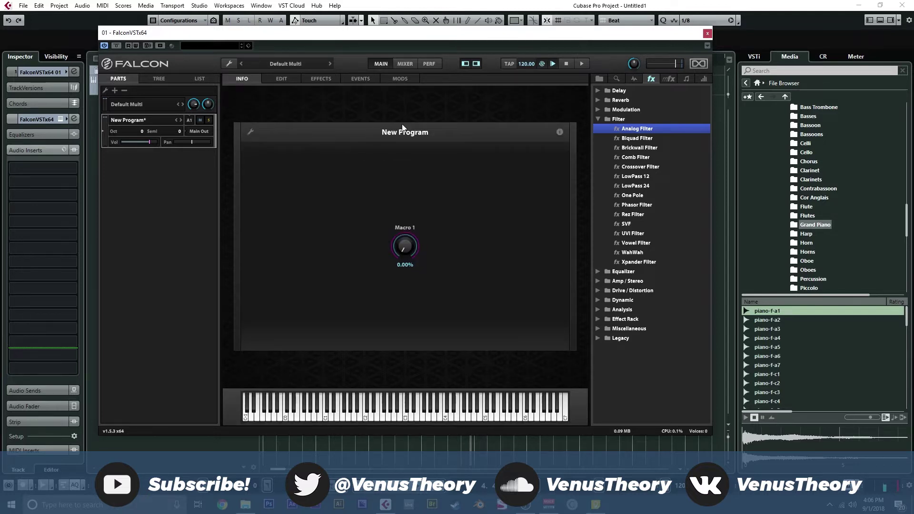
left_click(249, 132)
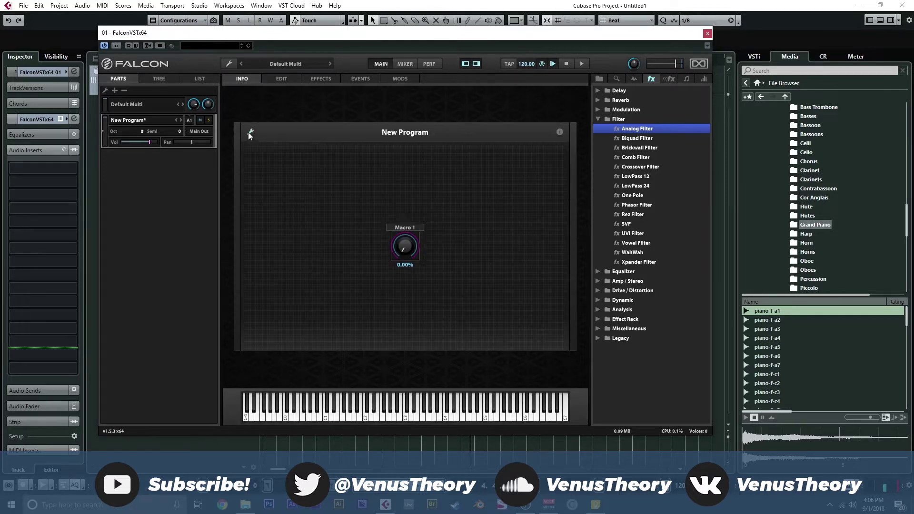
double_click(408, 230)
type("LP CVut")
key("Return")
left_click_drag(409, 227, 266, 165)
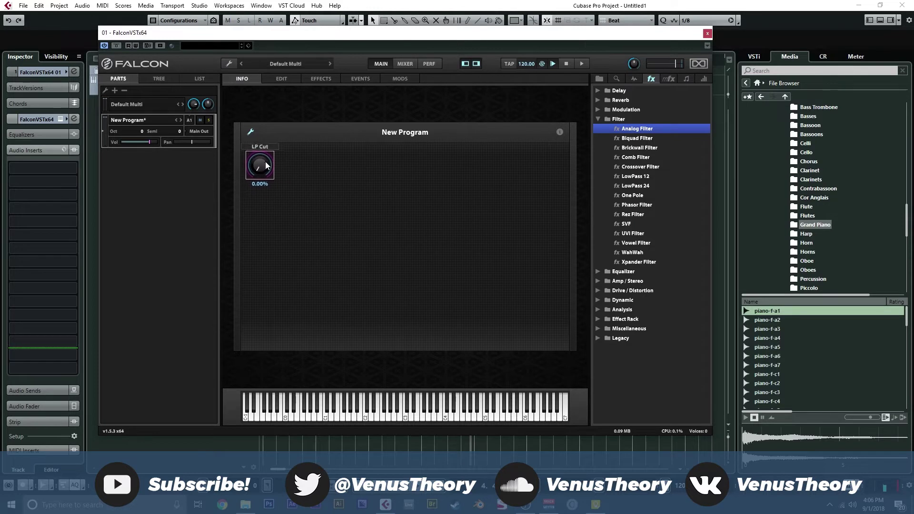
left_click(251, 131)
left_click_drag(263, 166, 257, 84)
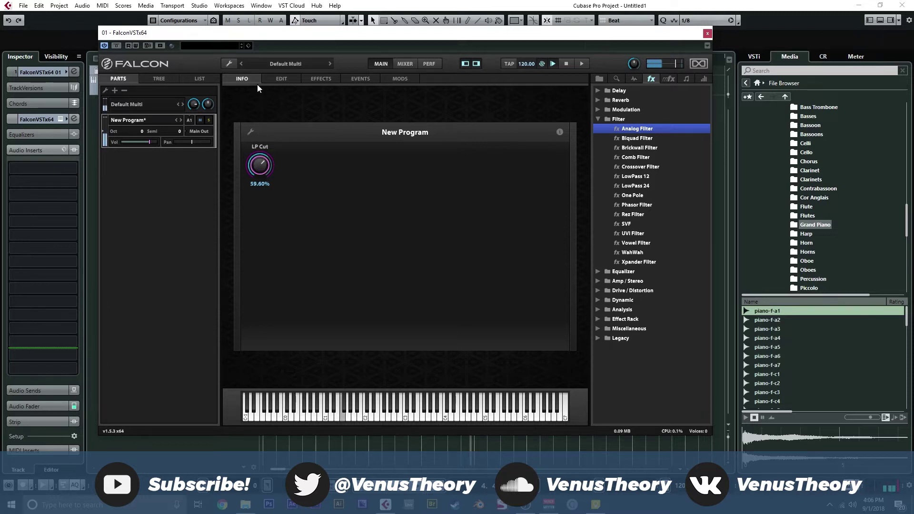
left_click(318, 80)
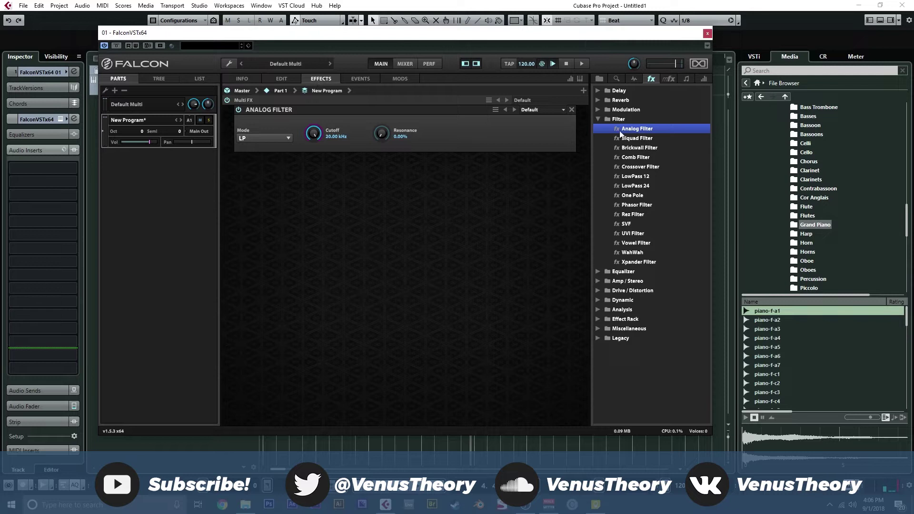
- Add an Analog Chorus before the Analog Filter: Speed 1.29 Hz, lower Intensity, Transient Enhancement 0
left_click(598, 119)
left_click(598, 111)
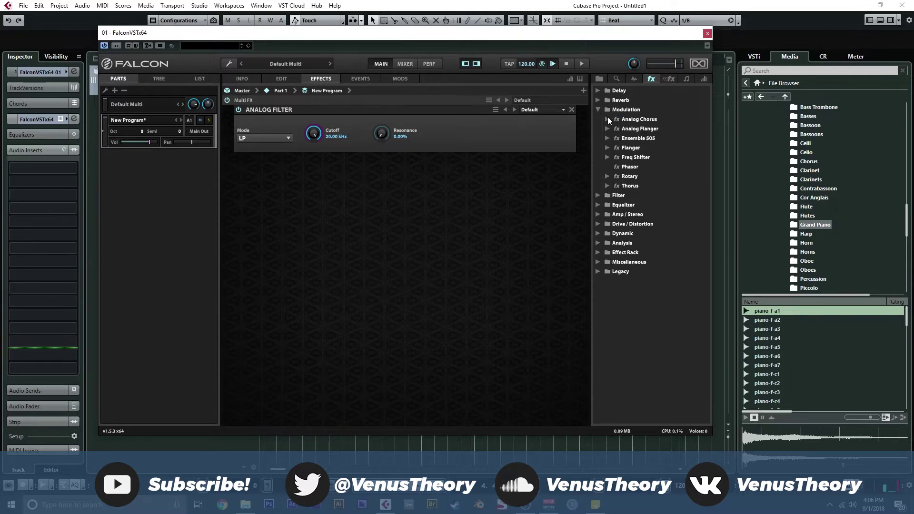
left_click_drag(629, 118, 345, 121)
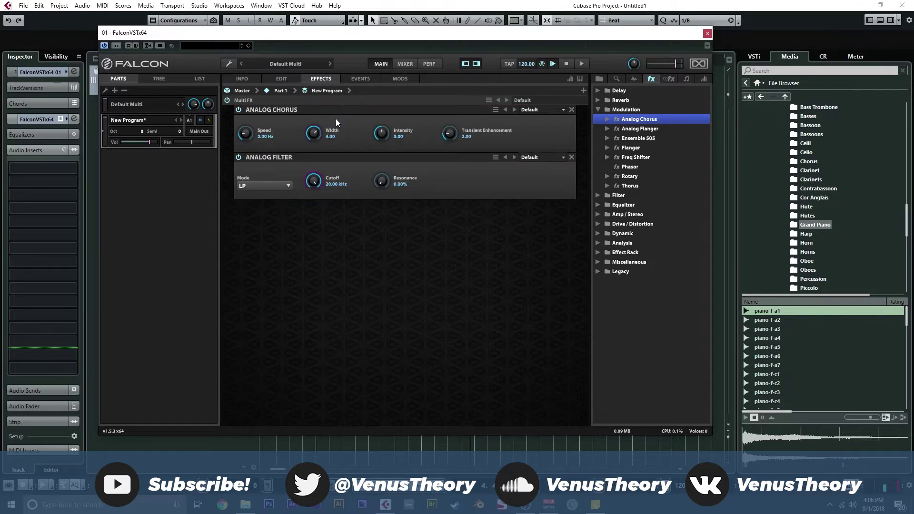
left_click_drag(256, 138, 310, 137)
left_click_drag(382, 135, 382, 151)
left_click_drag(451, 134, 451, 153)
- Test the LP Cut macro by sweeping it up to 100%
left_click(243, 79)
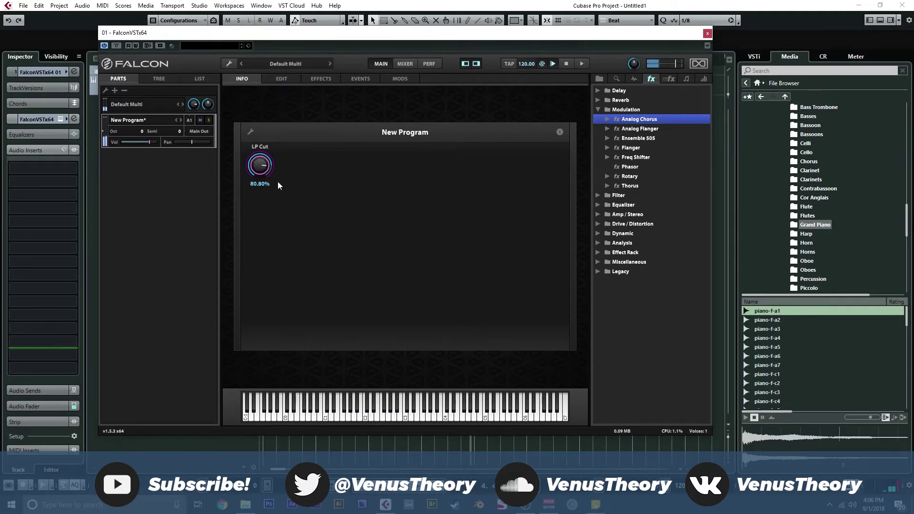
left_click_drag(278, 185, 277, 145)
left_click(320, 79)
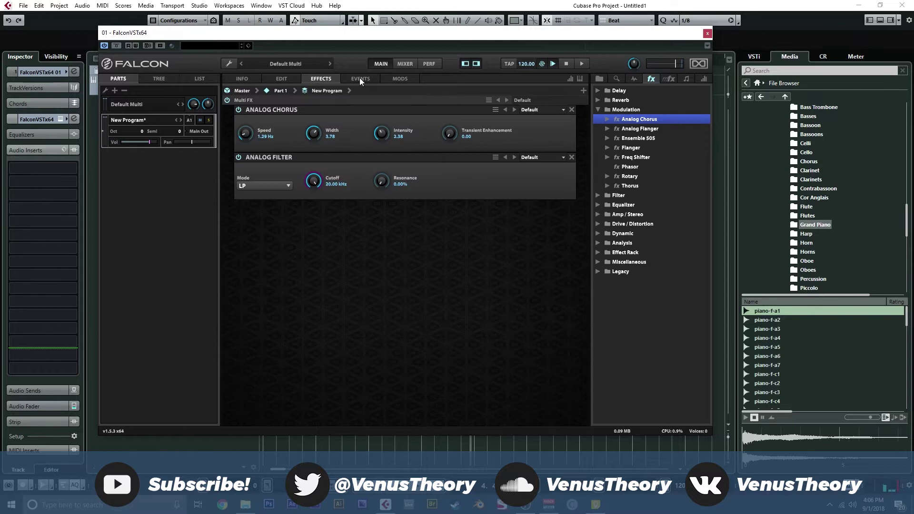
left_click(598, 109)
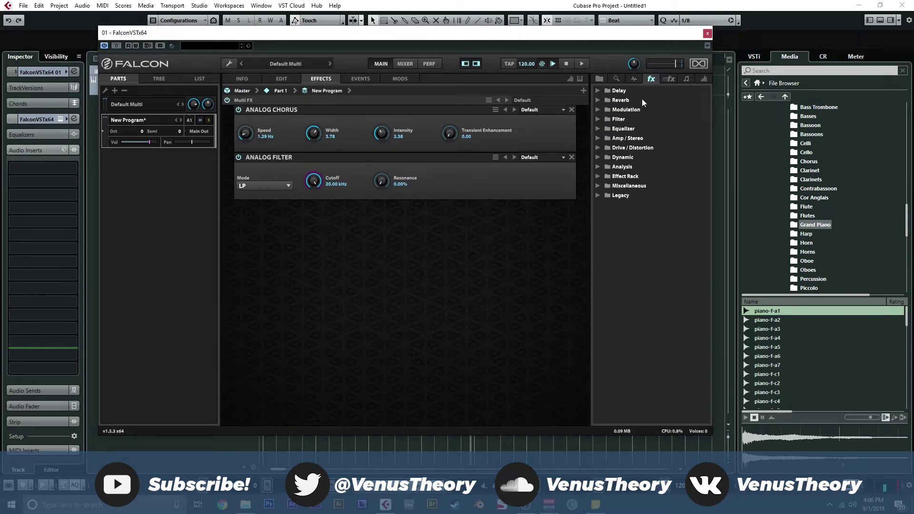
- Load the Growl E. Bass multi-effect preset, then delete its extra modules
left_click(666, 79)
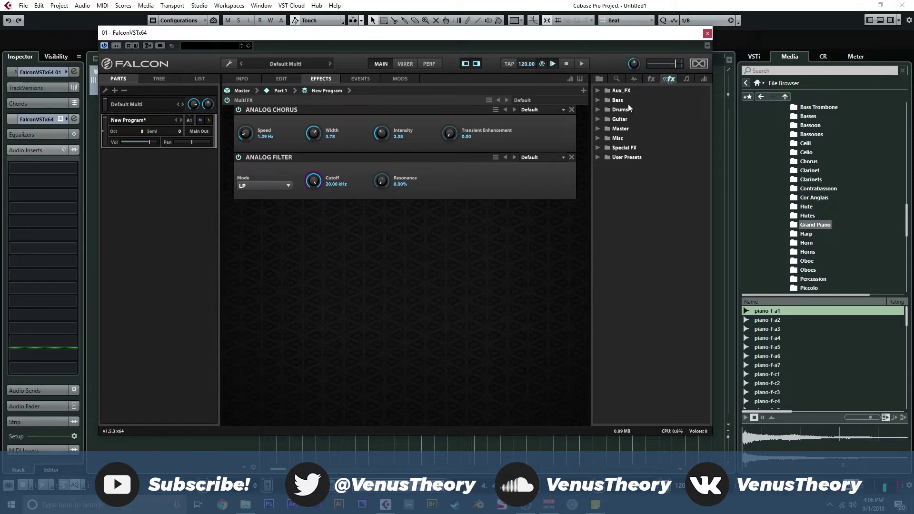
left_click(597, 100)
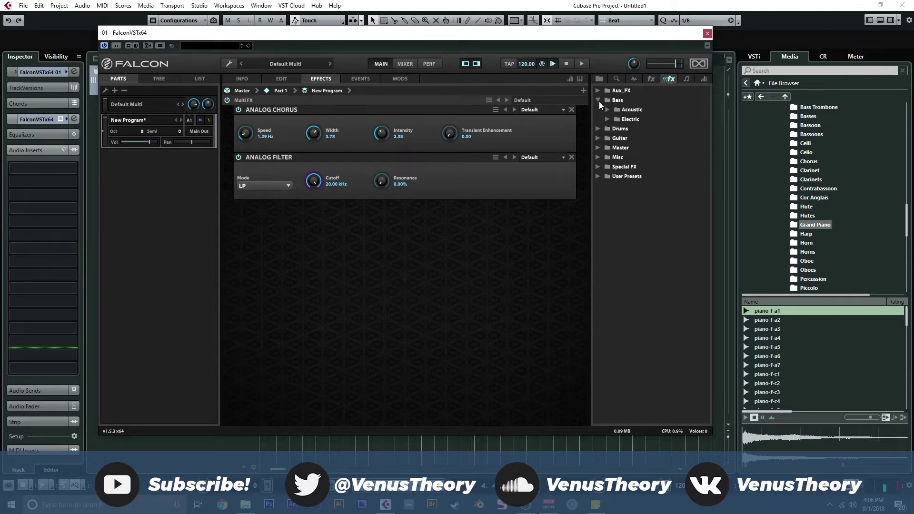
left_click(608, 119)
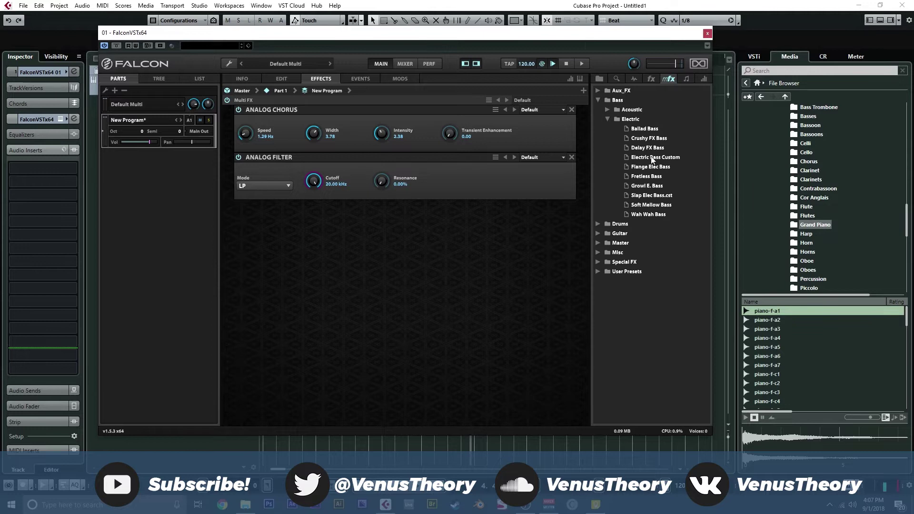
left_click_drag(659, 186, 367, 247)
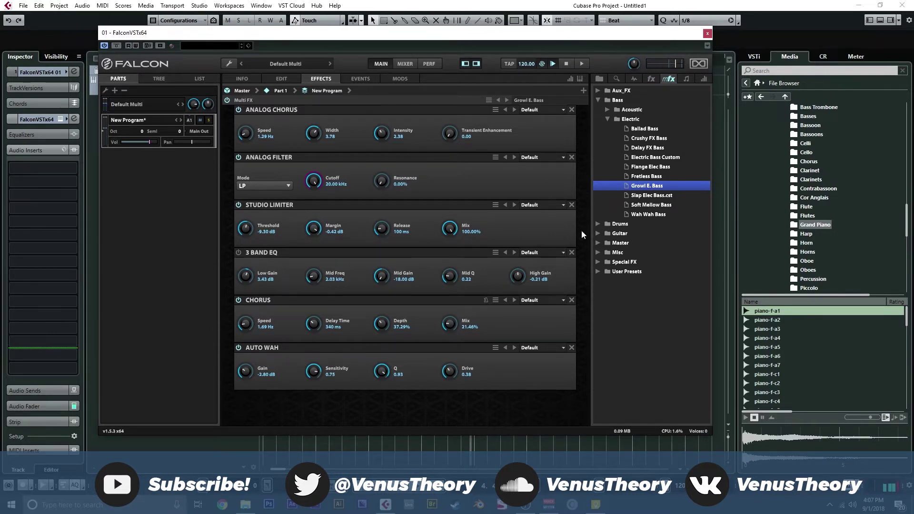
left_click(571, 204)
left_click(571, 204)
left_click(571, 204)
left_click(571, 204)
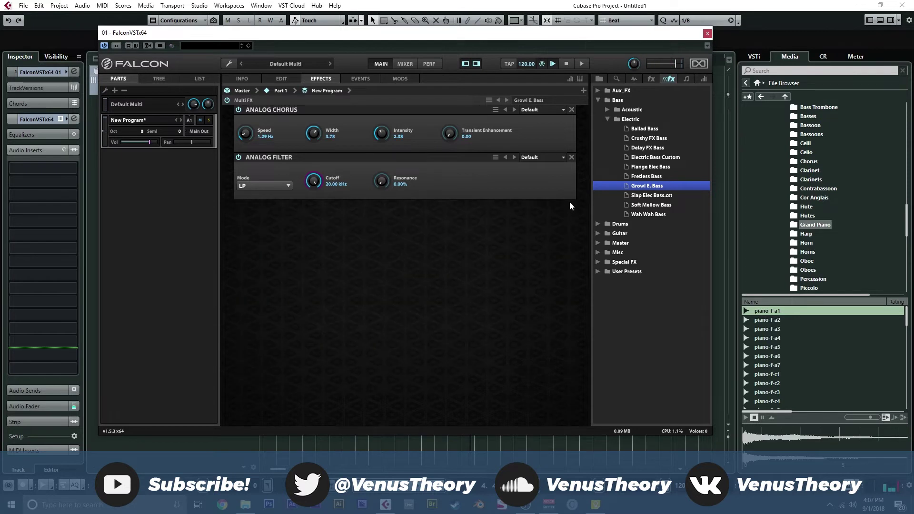
left_click(608, 119)
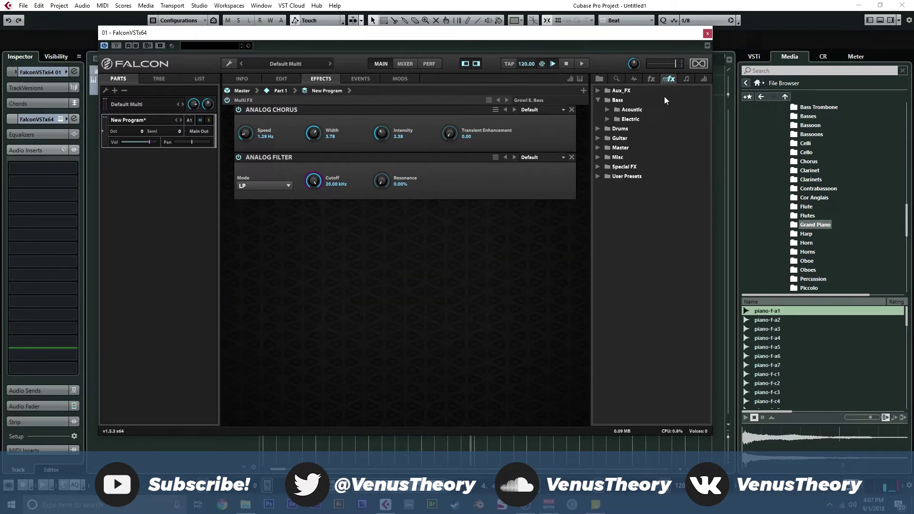
- Browse the event processors, peeking into the Script Processor entries
left_click(685, 79)
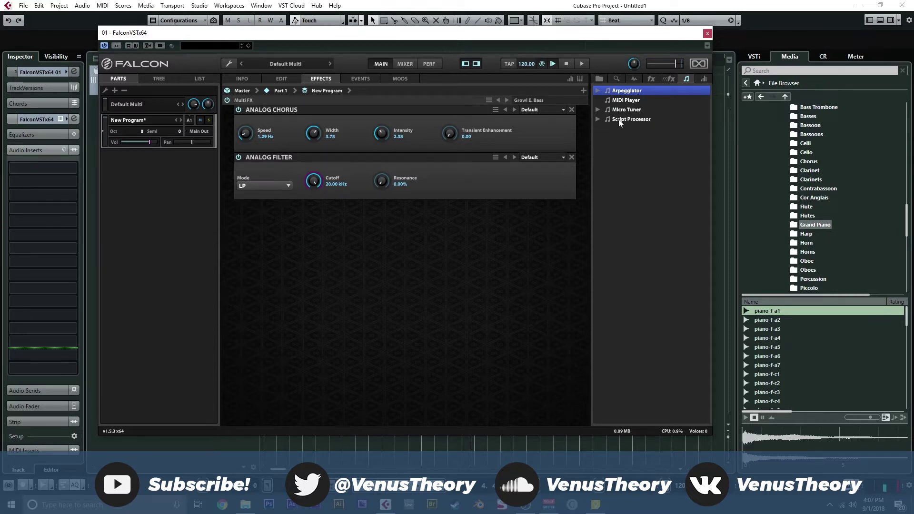
left_click(597, 119)
left_click(597, 119)
- Step through the modulators, including AHD, DAHDSR and Step Envelope, then return to effect categories
left_click(703, 79)
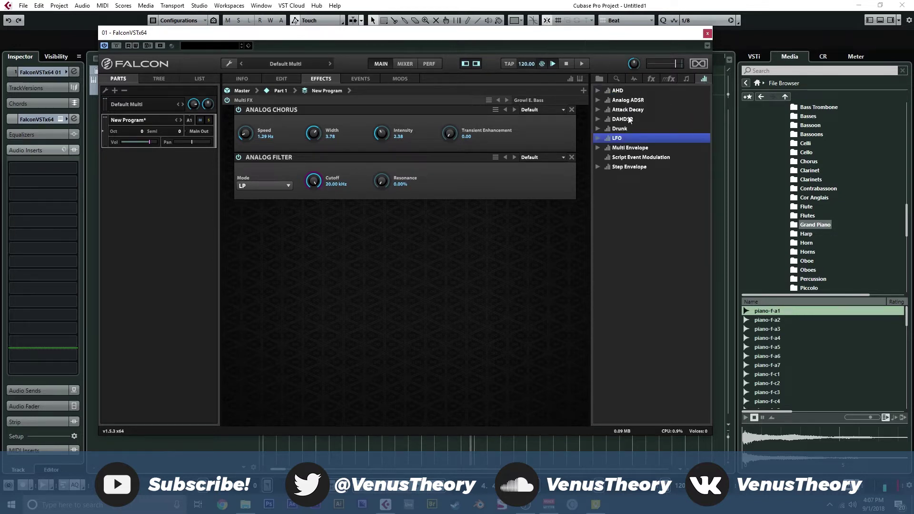
left_click(633, 91)
left_click(633, 120)
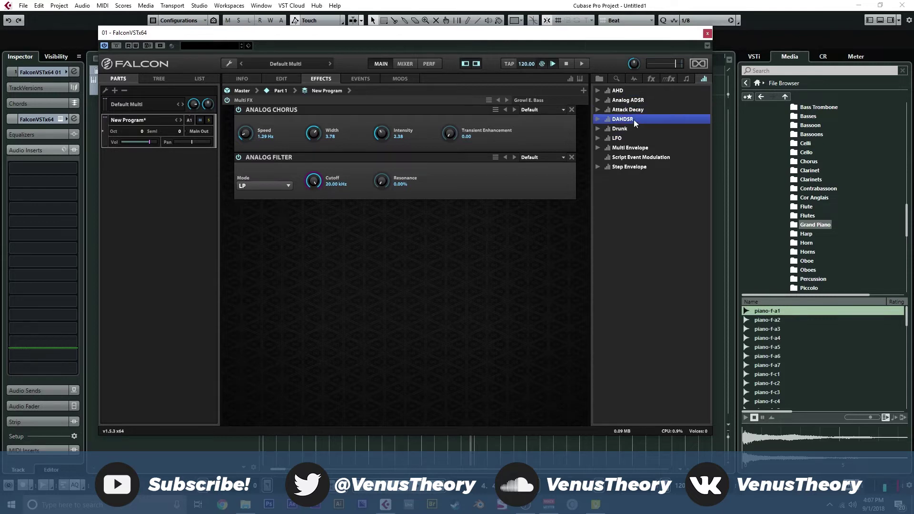
left_click(631, 129)
left_click(630, 138)
left_click(638, 148)
left_click(645, 159)
left_click(641, 167)
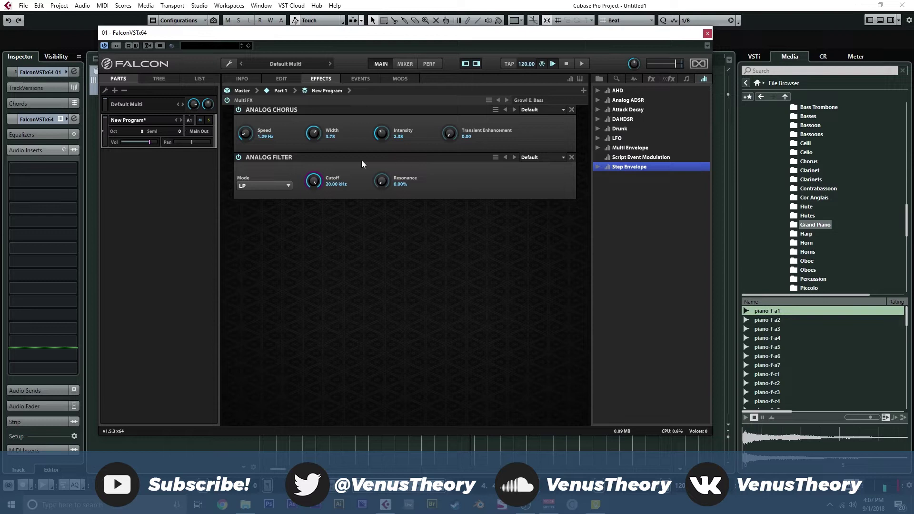
left_click(652, 80)
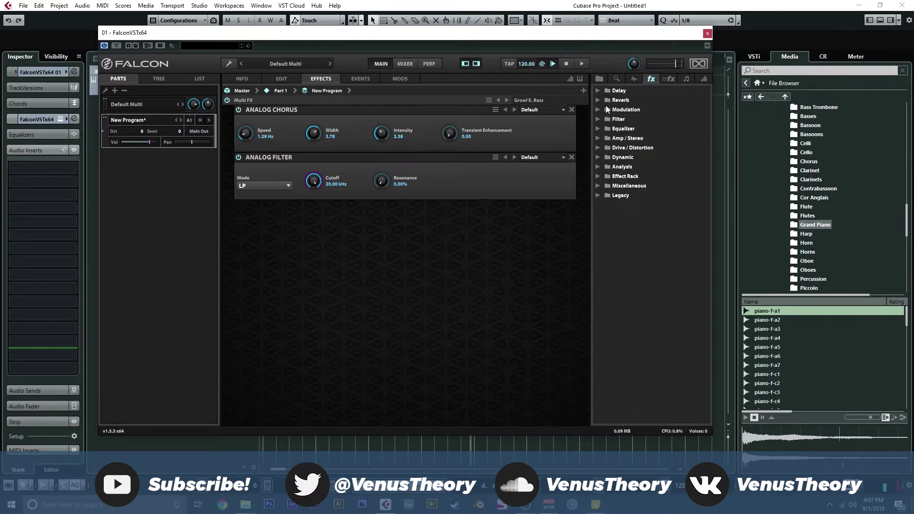
left_click(686, 80)
left_click(652, 79)
- Add a Comb Filter to the program effects and raise its resonance
left_click(598, 119)
left_click_drag(636, 157, 394, 242)
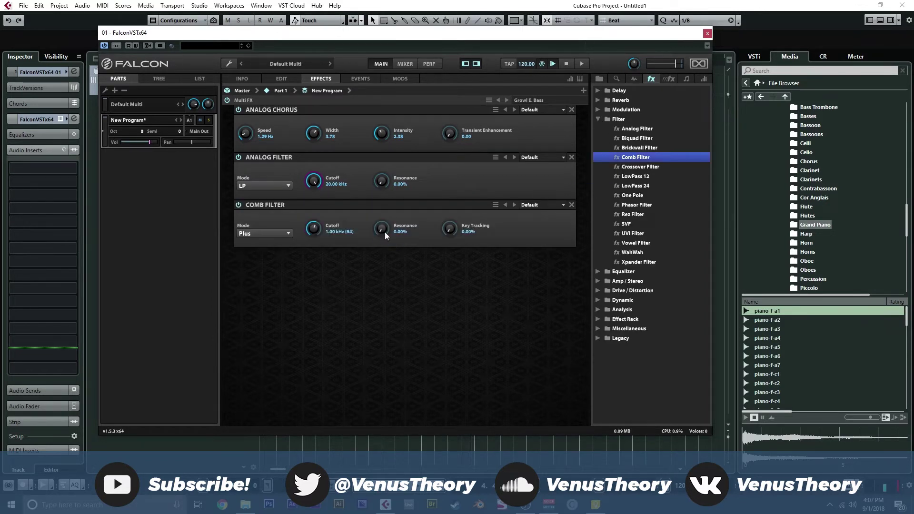
left_click_drag(384, 199, 384, 187)
- Remove the program's Comb Filter and add one to Layer 1's effects instead
left_click(283, 79)
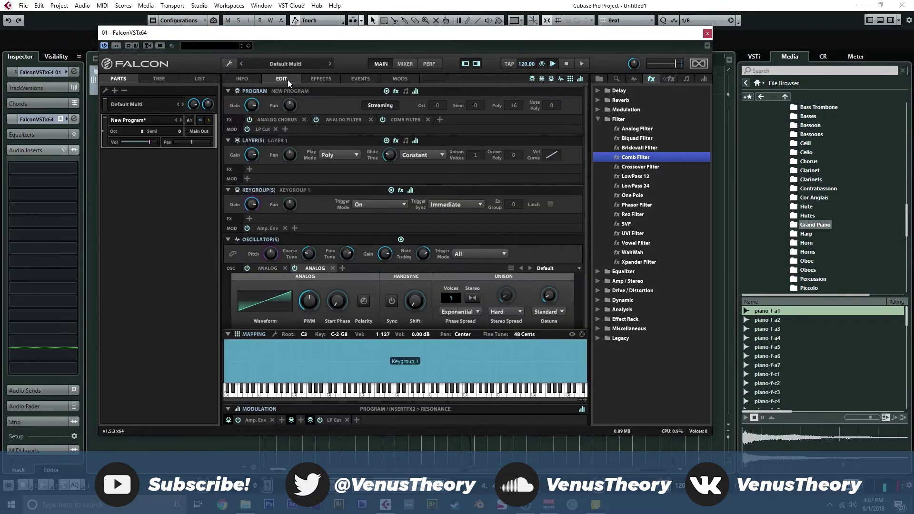
left_click_drag(401, 119, 367, 144)
left_click(428, 119)
left_click_drag(633, 157, 296, 205)
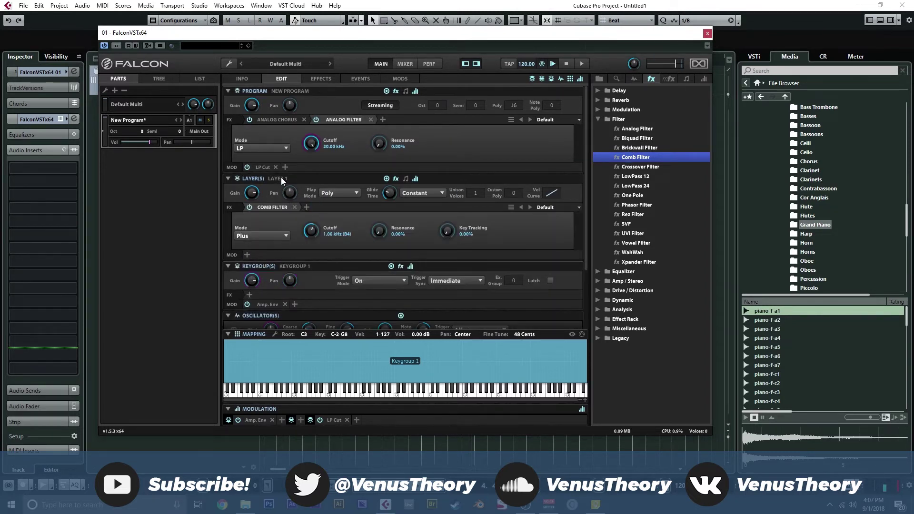
scroll(298, 213, "down", 2)
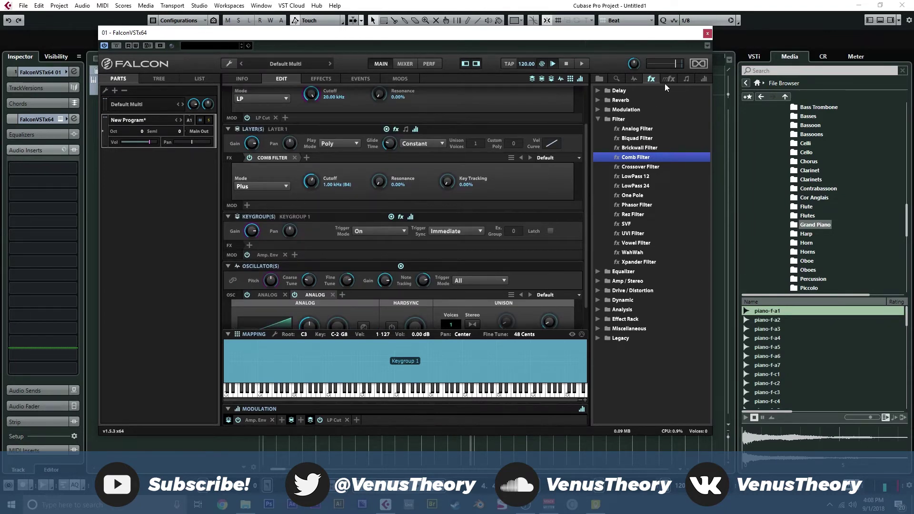
- Add an LFO modulator to Layer 1 and select LFO 1 in the instrument tree
left_click(702, 80)
left_click_drag(627, 136, 436, 172)
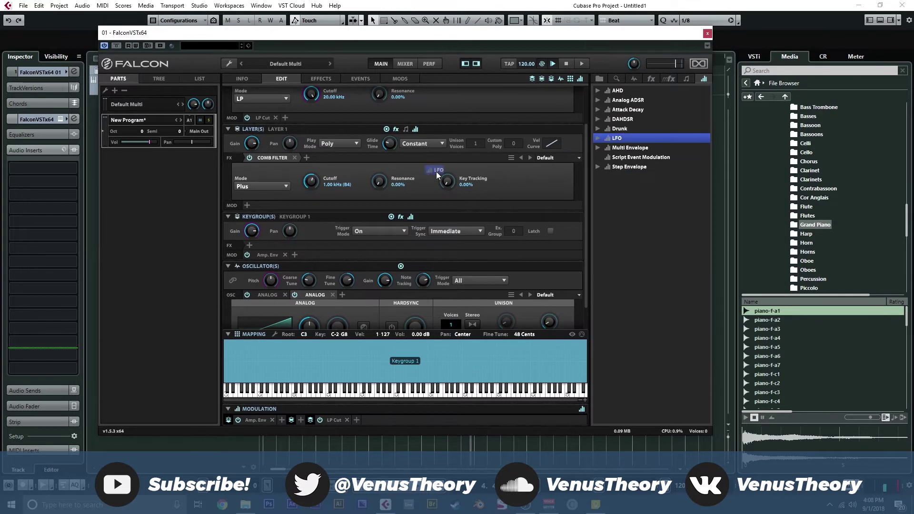
left_click_drag(307, 201, 281, 205)
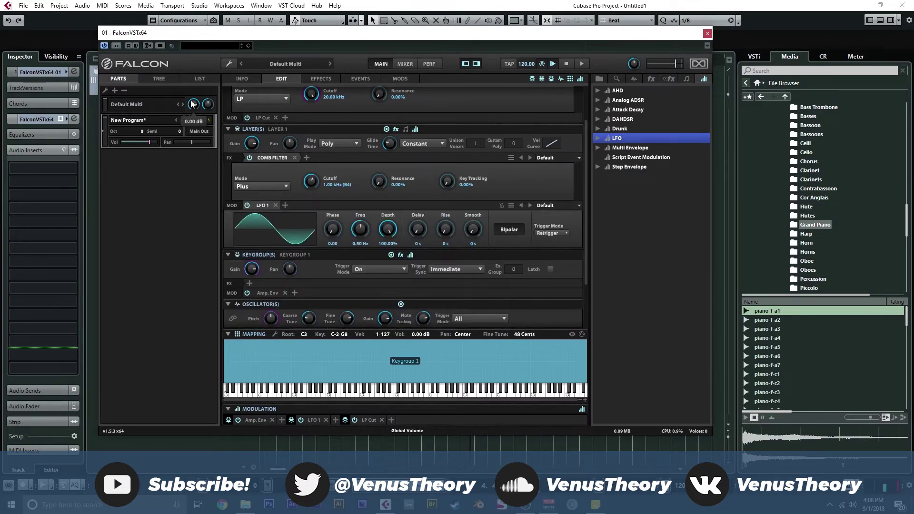
left_click(174, 76)
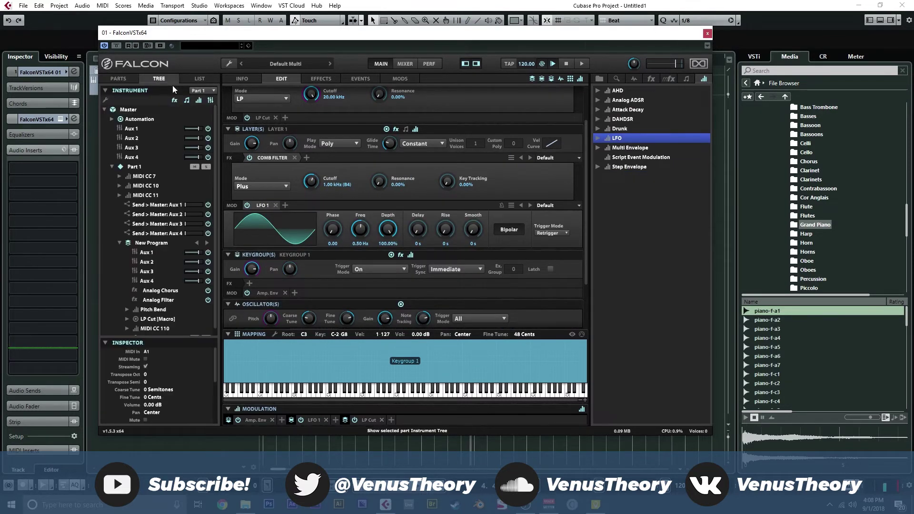
scroll(170, 280, "down", 1)
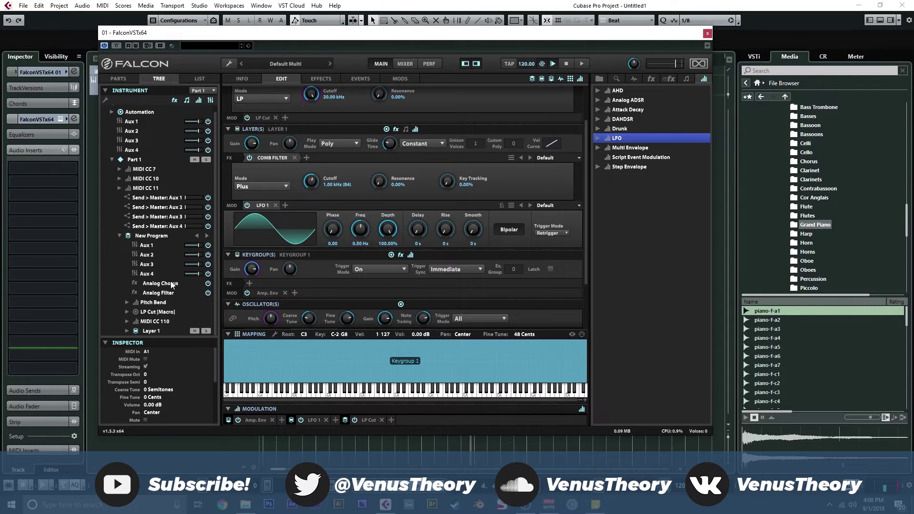
left_click(127, 331)
scroll(121, 312, "down", 3)
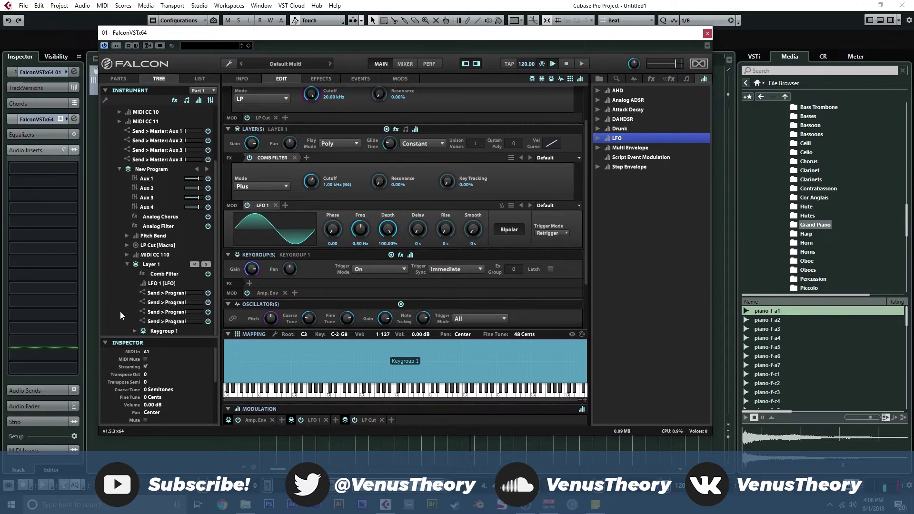
left_click(159, 285)
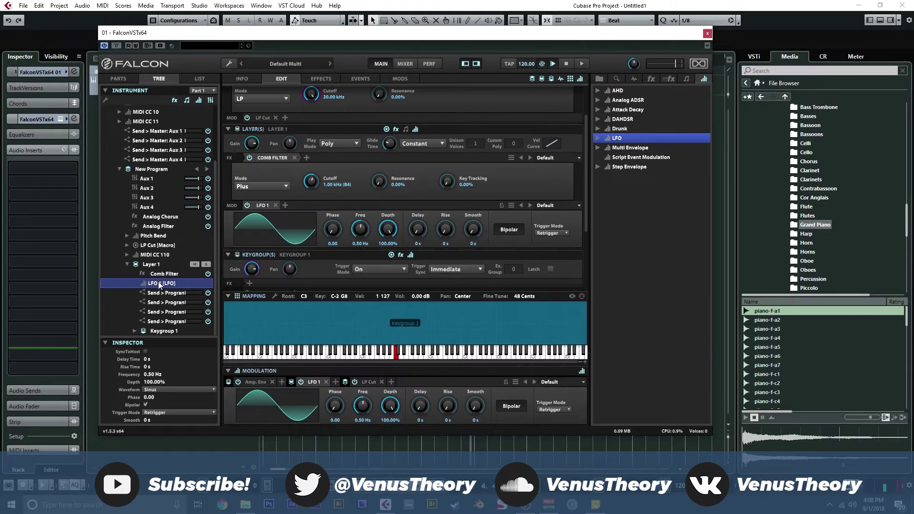
- Route LFO 1 to the Comb Filter cutoff at 39.20% depth and 0.09 Hz, raising resonance
left_click_drag(159, 284, 308, 178)
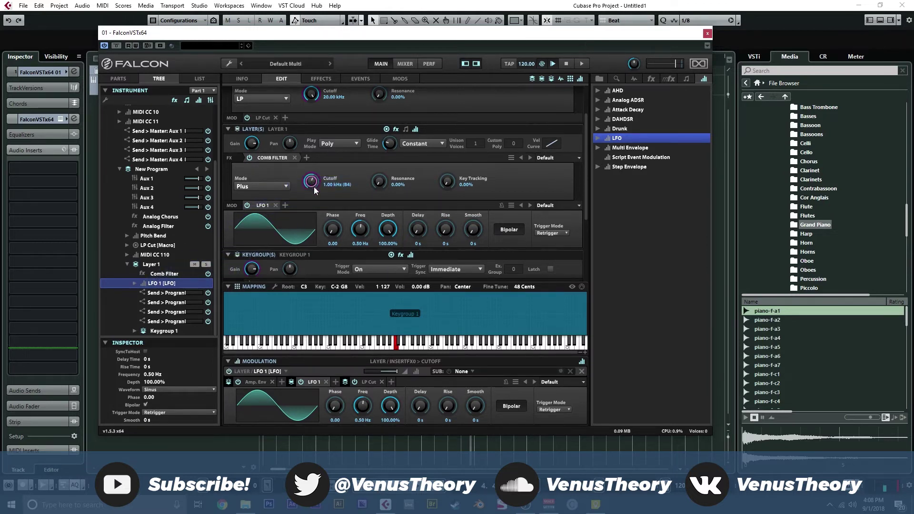
left_click_drag(388, 228, 390, 301)
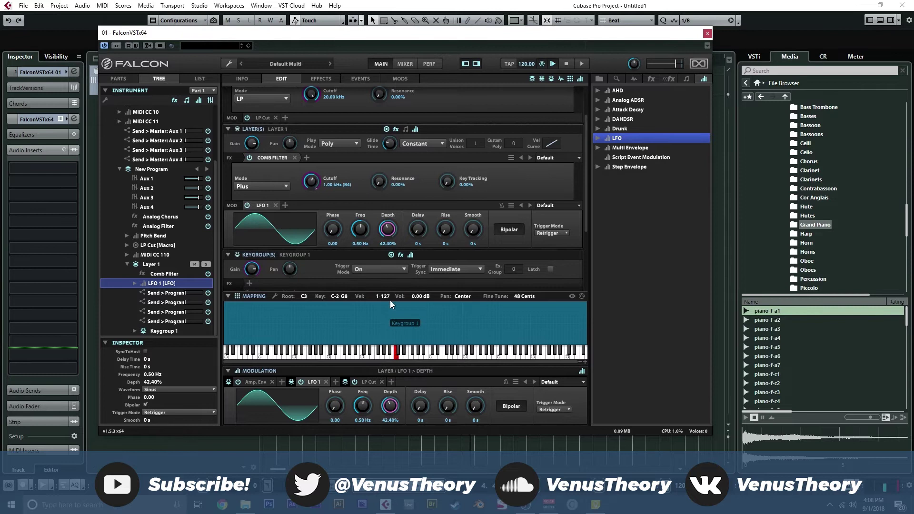
left_click_drag(390, 310, 390, 305)
left_click(312, 186)
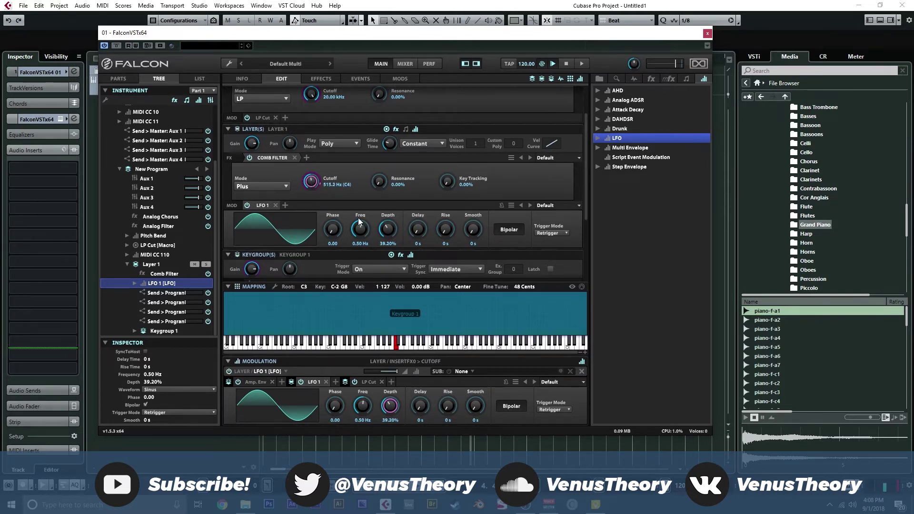
left_click_drag(360, 229, 361, 251)
left_click_drag(379, 182, 385, 157)
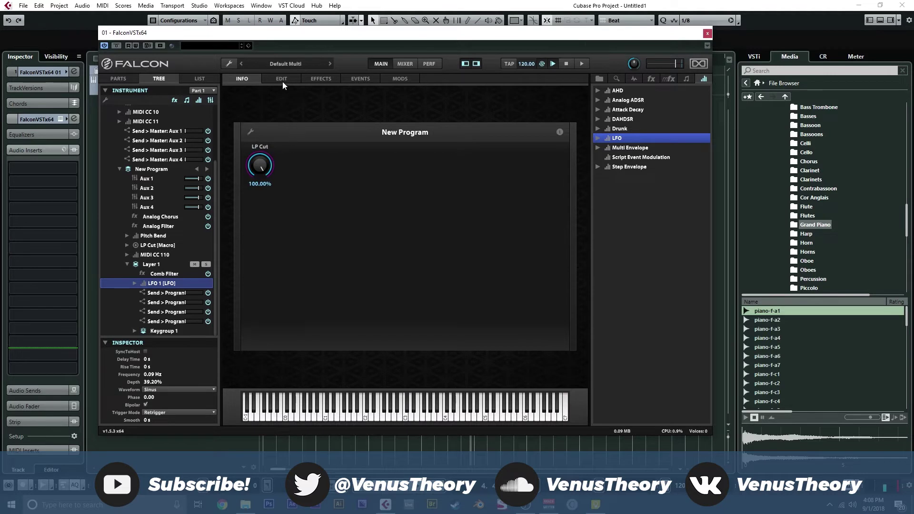
- Review the layer and program effects, then turn the LP Cut macro to 100% on Info
left_click(315, 83)
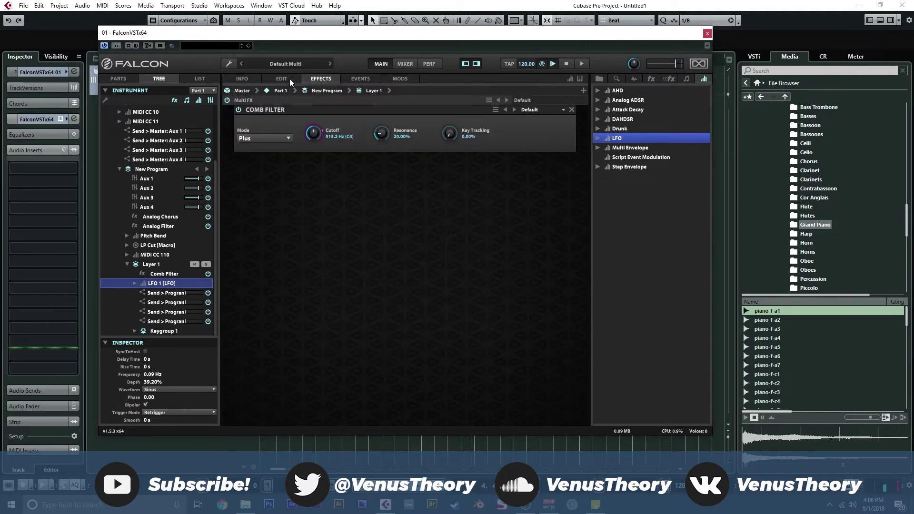
left_click(317, 91)
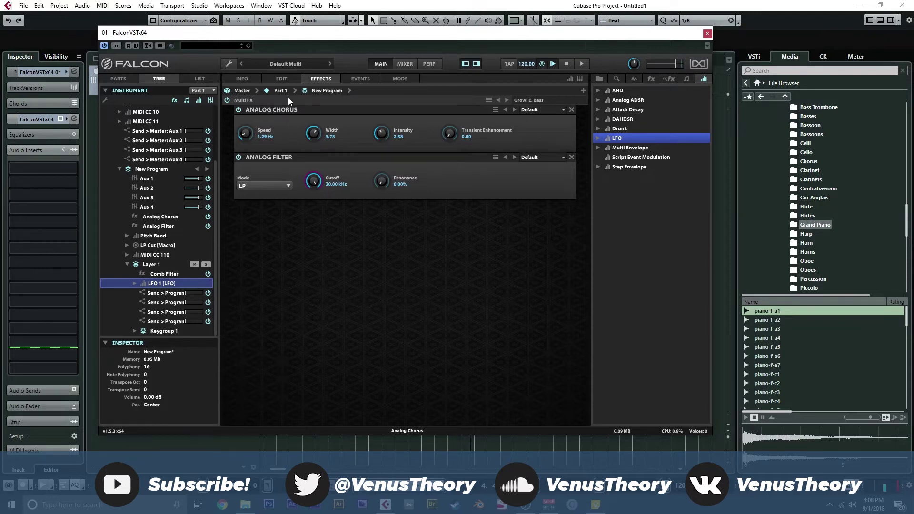
left_click(281, 79)
left_click(254, 77)
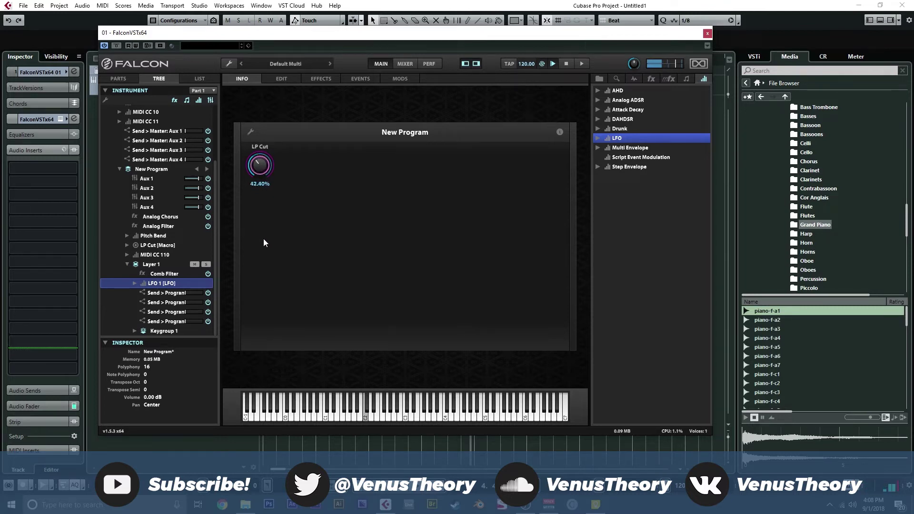
left_click_drag(266, 233, 263, 153)
- Try Layer 1 in mono portamento, return it to Poly, and cut glide time to about 5.59 ms
left_click(281, 78)
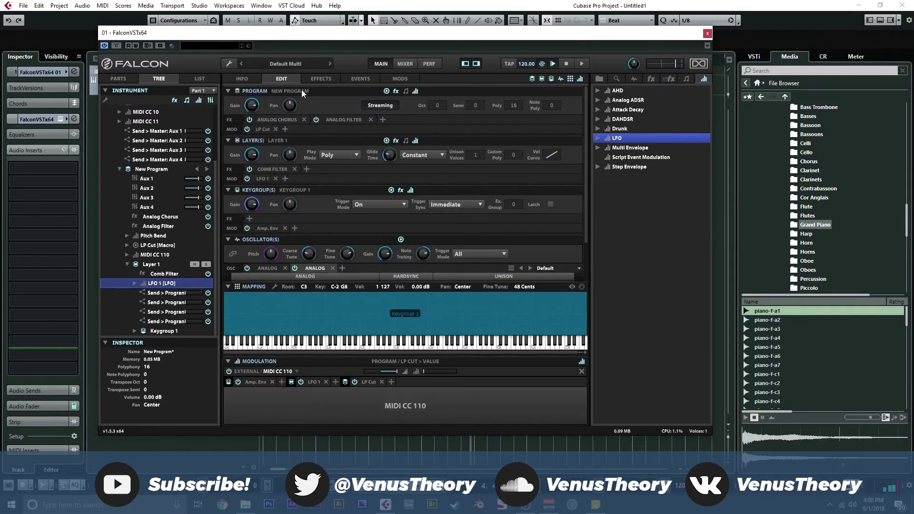
left_click(338, 153)
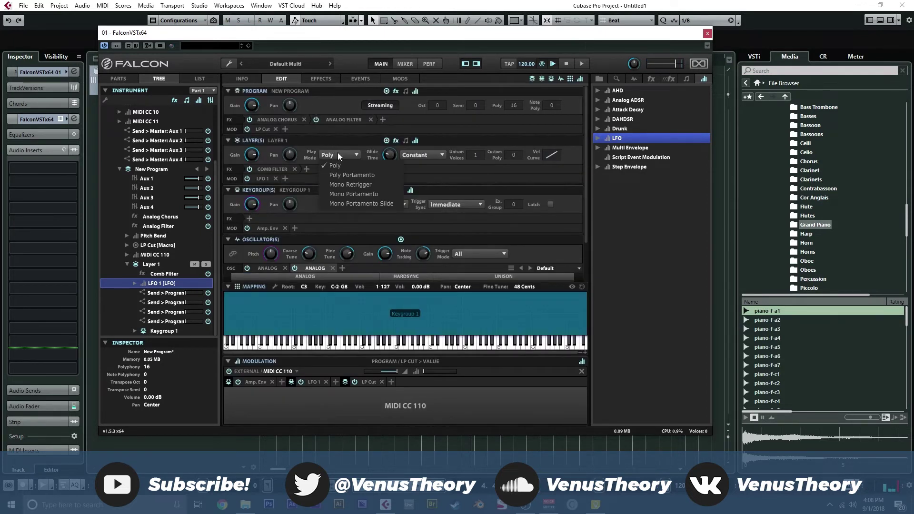
left_click(355, 193)
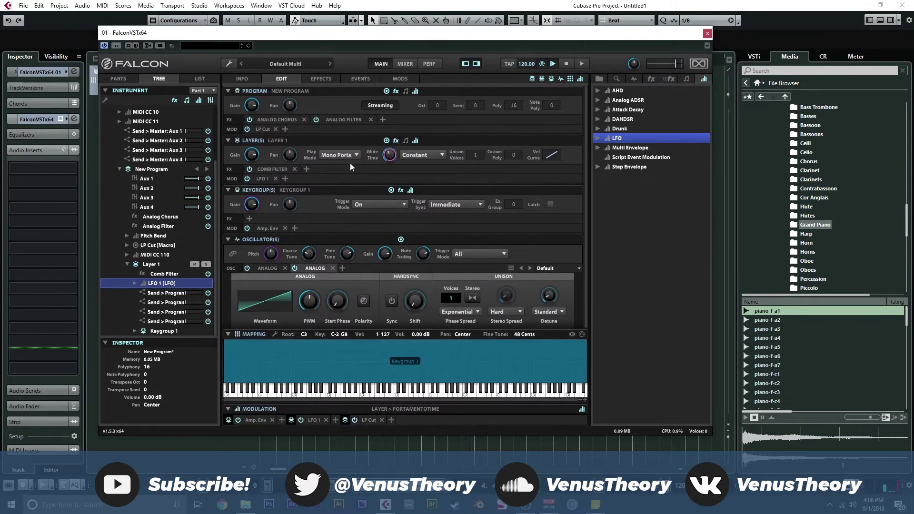
left_click(327, 155)
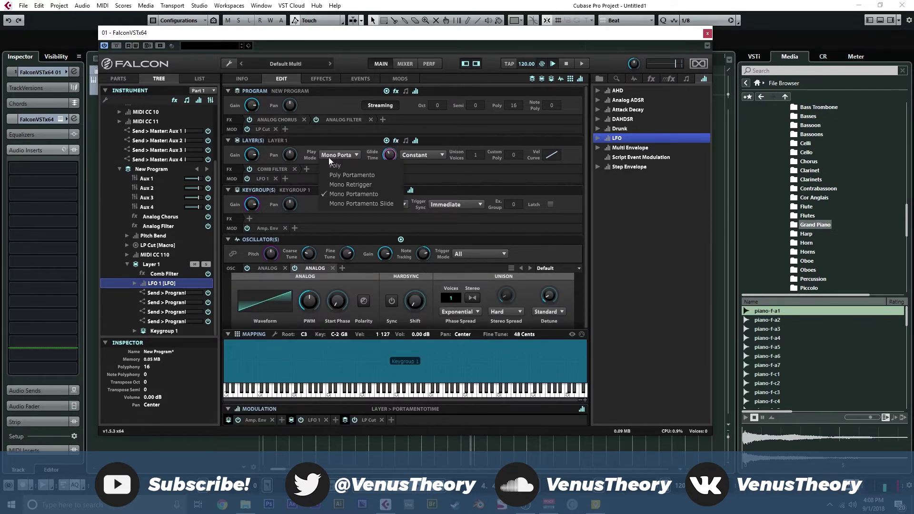
left_click(341, 165)
mouse_move(383, 158)
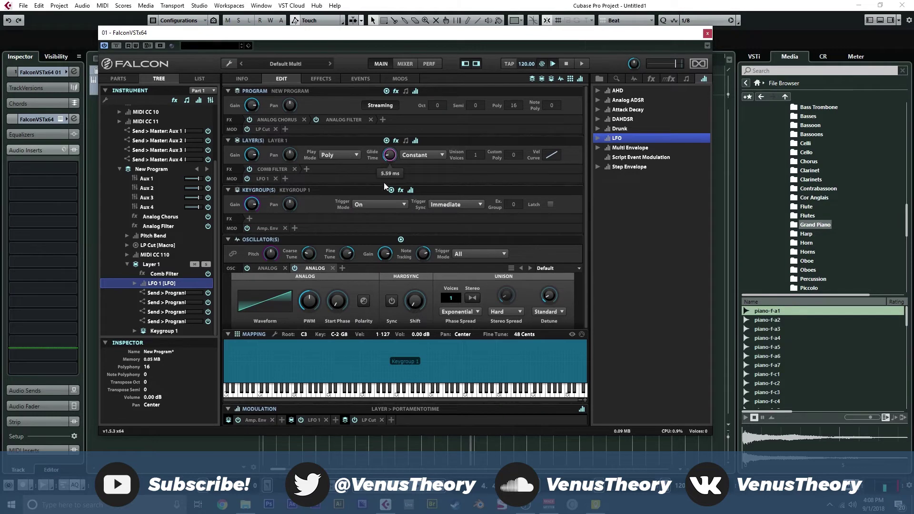
left_click_drag(384, 184, 385, 205)
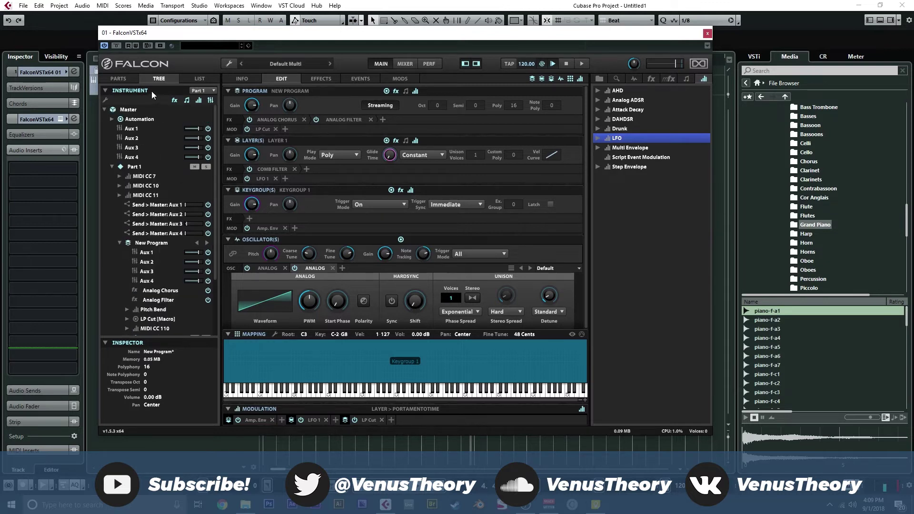
- Switch the side panel to the LIST view and rename the program to 'My First Thing'
left_click(128, 78)
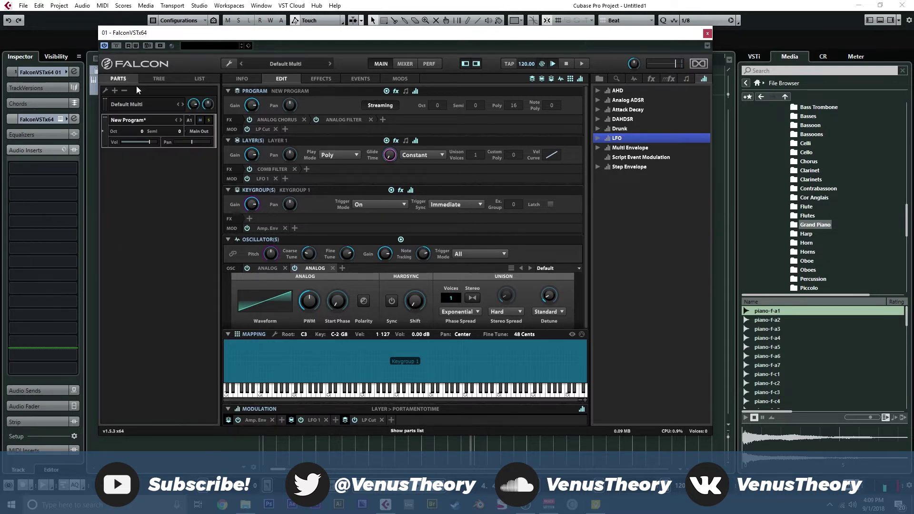
left_click(160, 78)
left_click(200, 79)
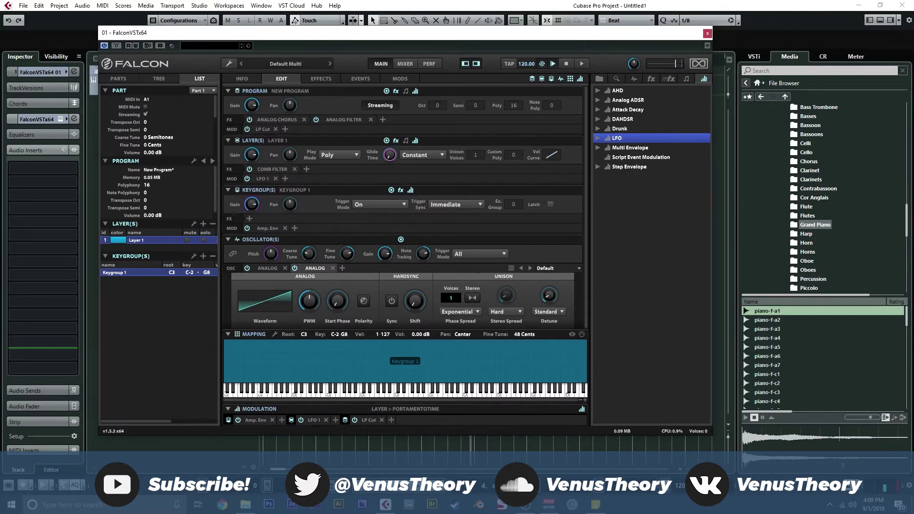
double_click(159, 169)
type("My First Thing")
key("Return")
- Add a second layer, name the layers Reese and Sample, and select the empty Sample layer
left_click(204, 224)
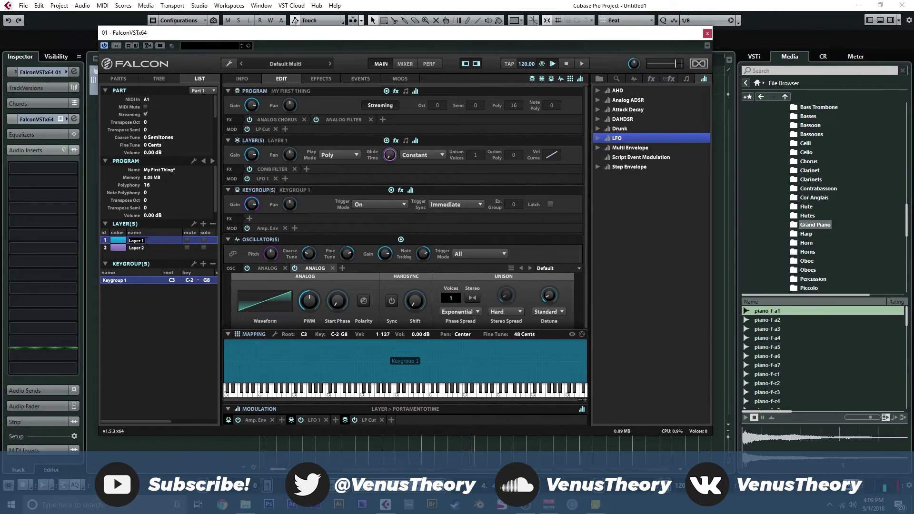
type("Reese")
double_click(147, 247)
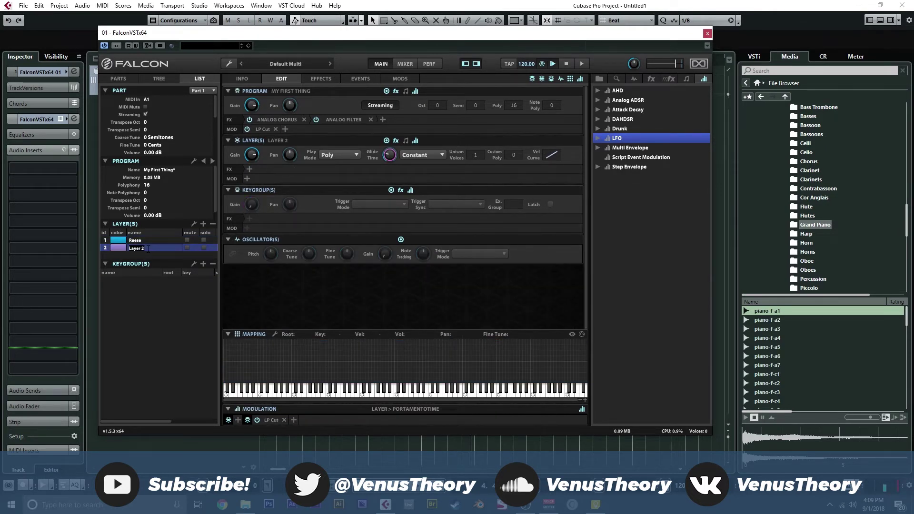
type("Sample")
key("Return")
left_click(143, 244)
left_click(143, 240)
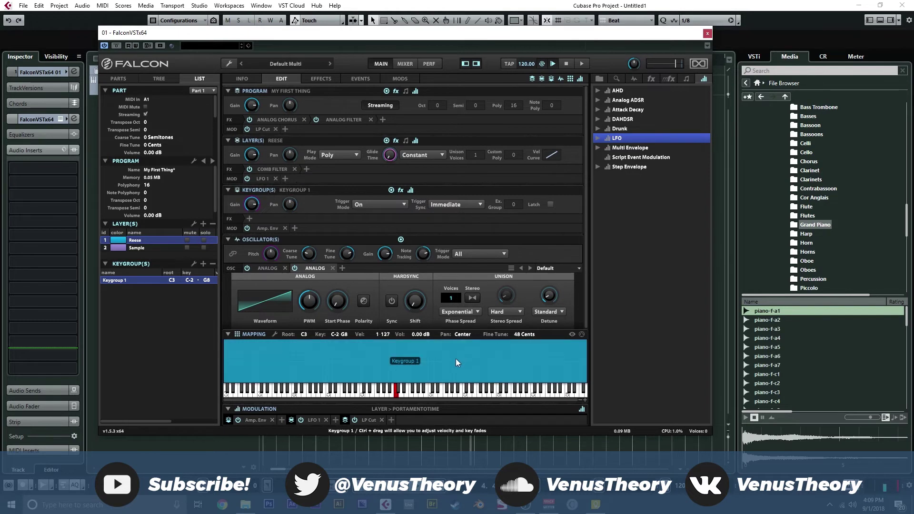
left_click(148, 248)
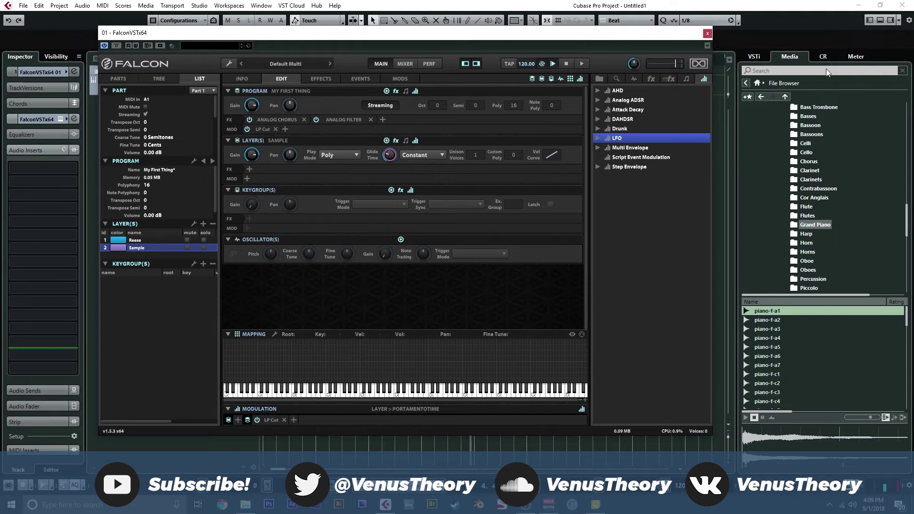
- Add an IRCAM Multi Granular oscillator to the Sample layer and load piano-f-a1 into it
left_click(634, 78)
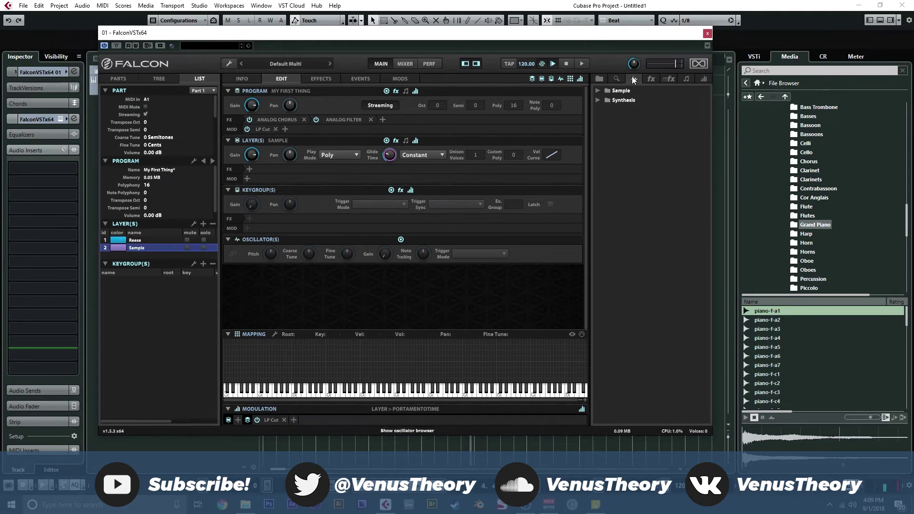
left_click(600, 90)
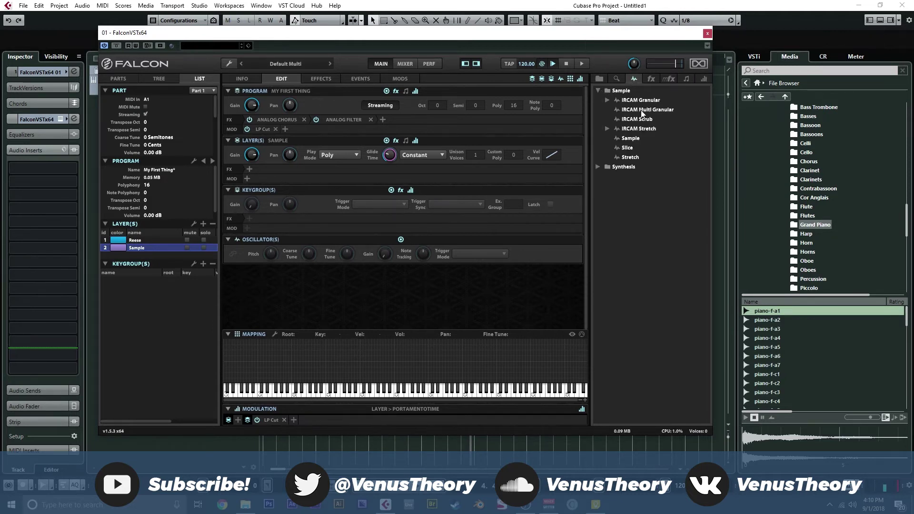
left_click_drag(642, 110, 410, 343)
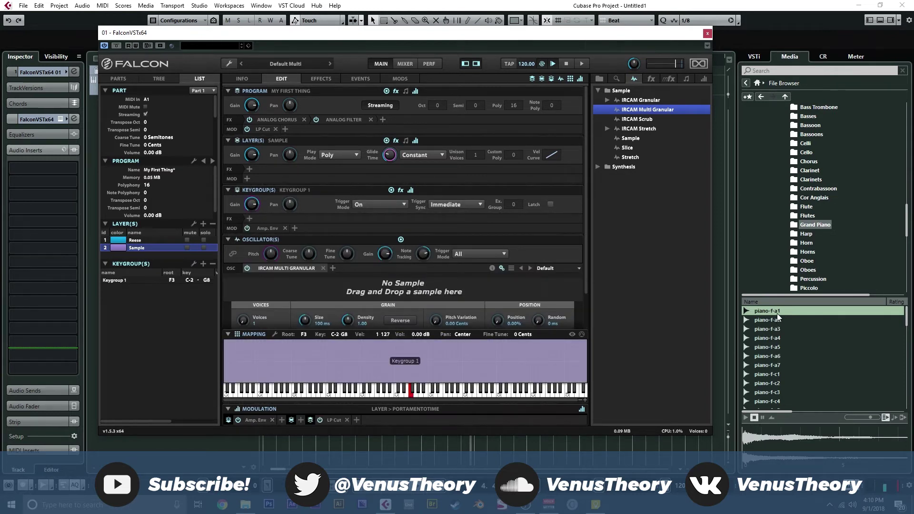
left_click_drag(777, 315, 421, 290)
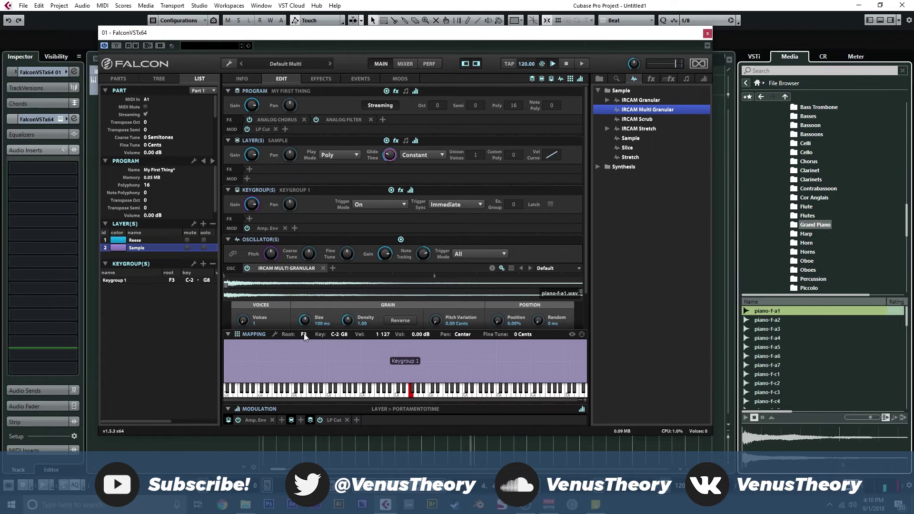
- Set the keygroup's root key to A1
double_click(303, 335)
type("A1")
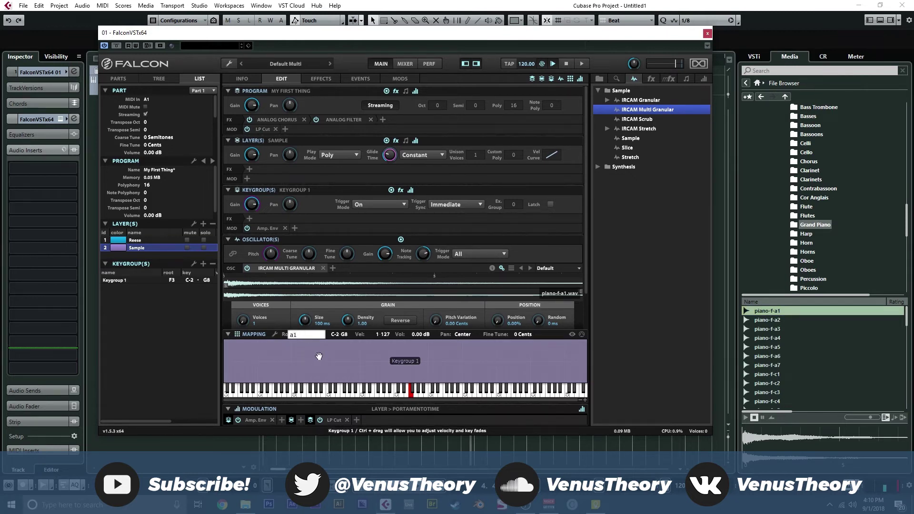
key("Return")
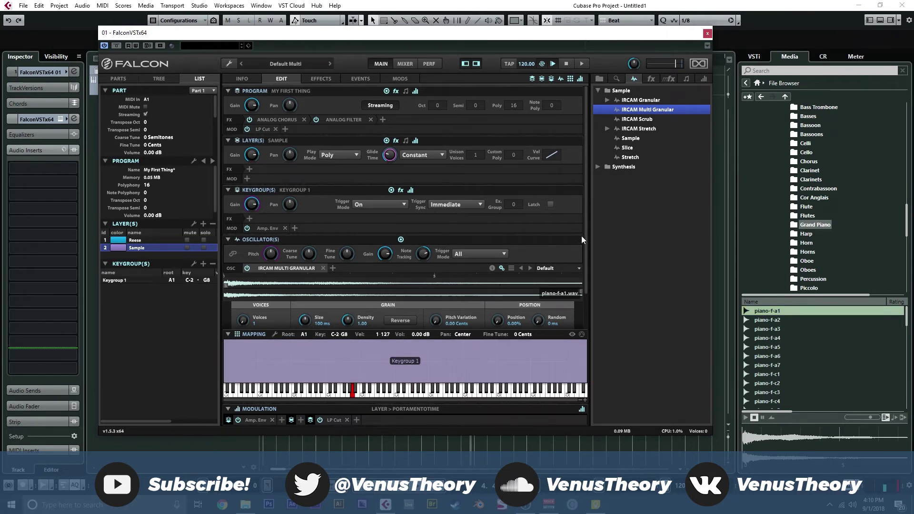
scroll(582, 238, "down", 2)
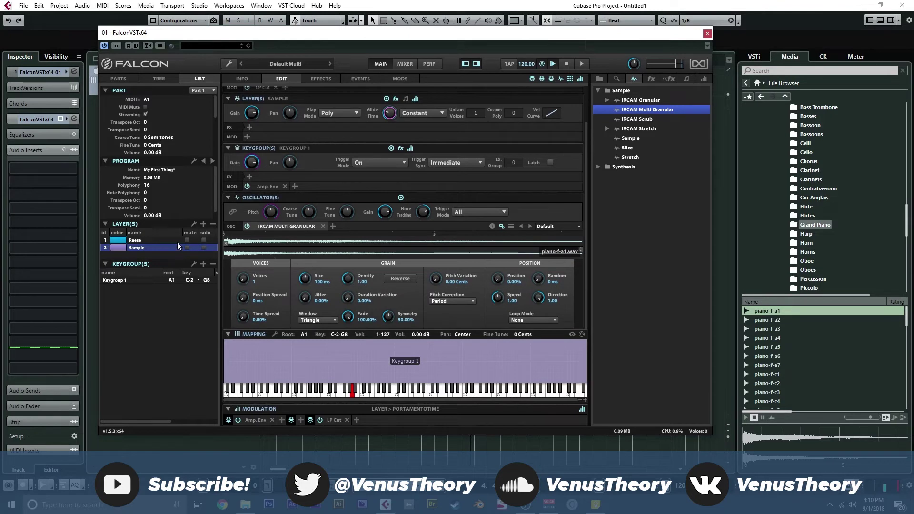
- Solo the Sample layer and set the granular loop mode to Forward
left_click(164, 247)
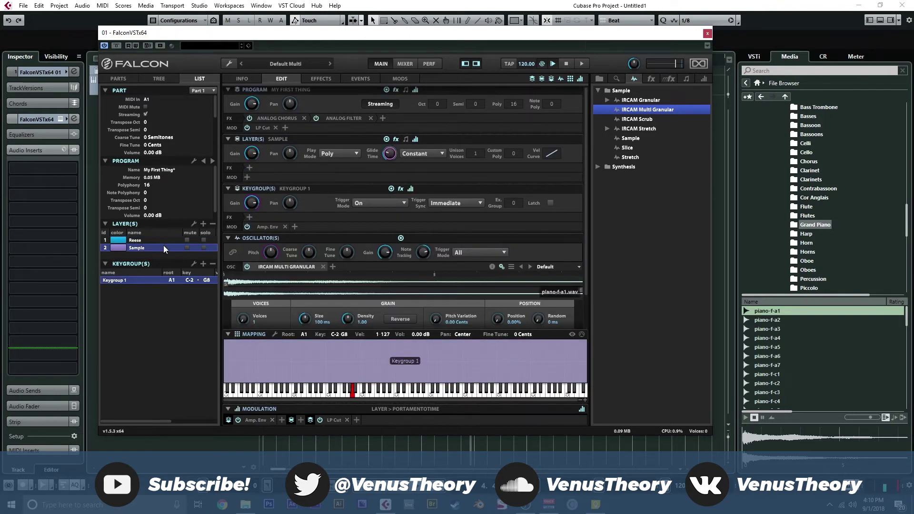
left_click(204, 248)
scroll(439, 223, "down", 2)
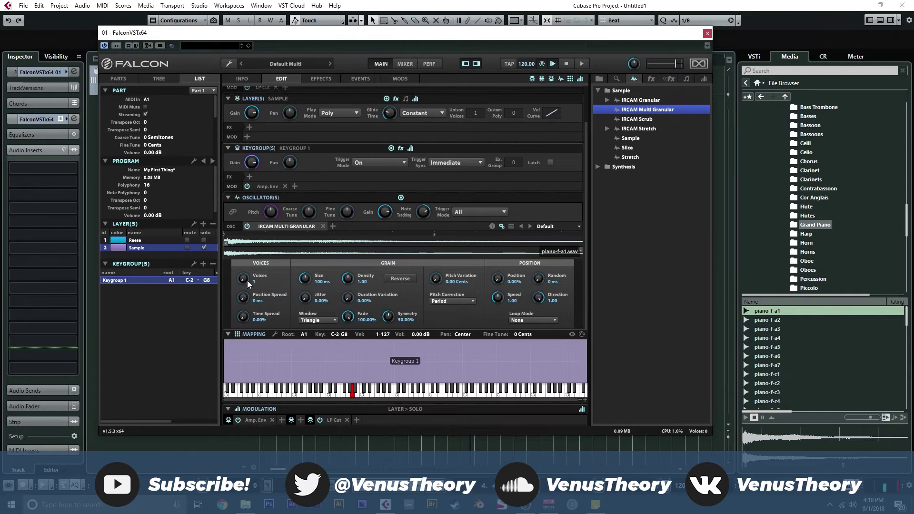
left_click(523, 320)
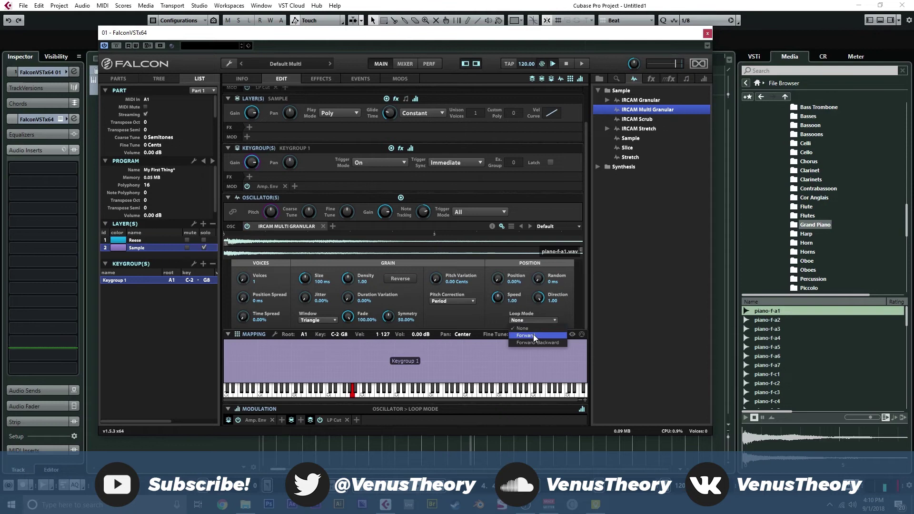
left_click(533, 335)
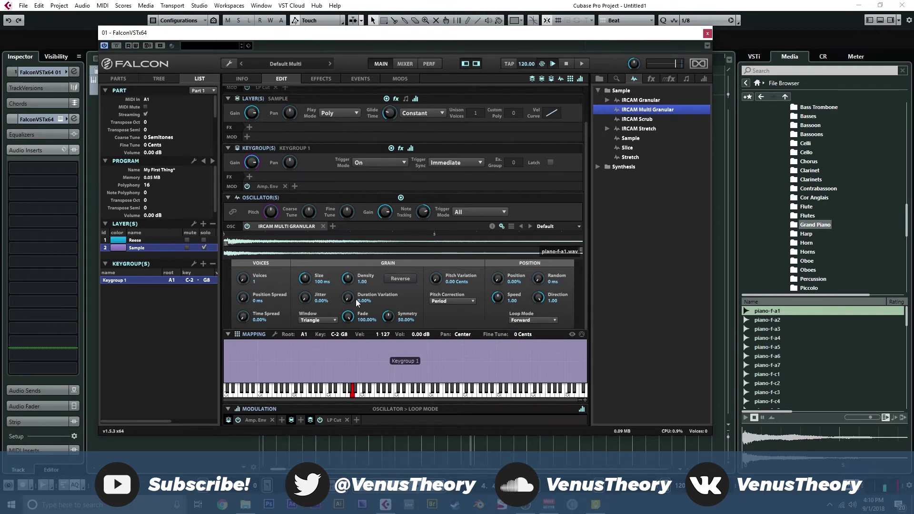
- Set 4 grain voices, wider position spread, 21.60% time spread, 1.08 density and 0.84 cents pitch variation
left_click(247, 277)
left_click_drag(246, 276, 247, 220)
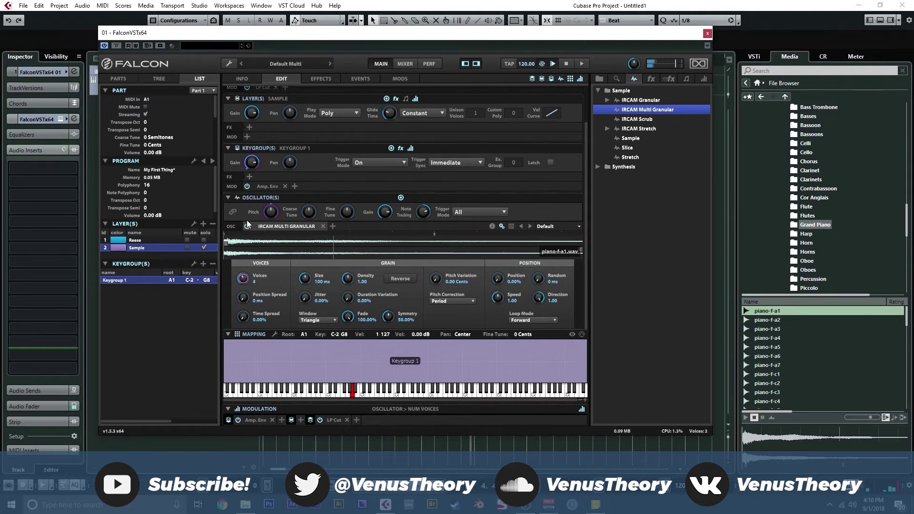
left_click_drag(243, 297, 250, 202)
left_click_drag(243, 315, 245, 296)
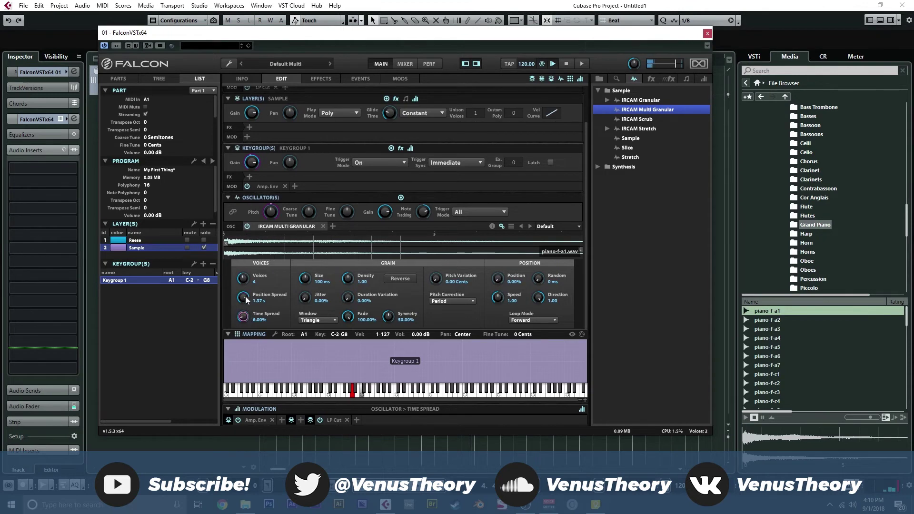
left_click_drag(348, 279, 347, 247)
left_click_drag(348, 280, 308, 243)
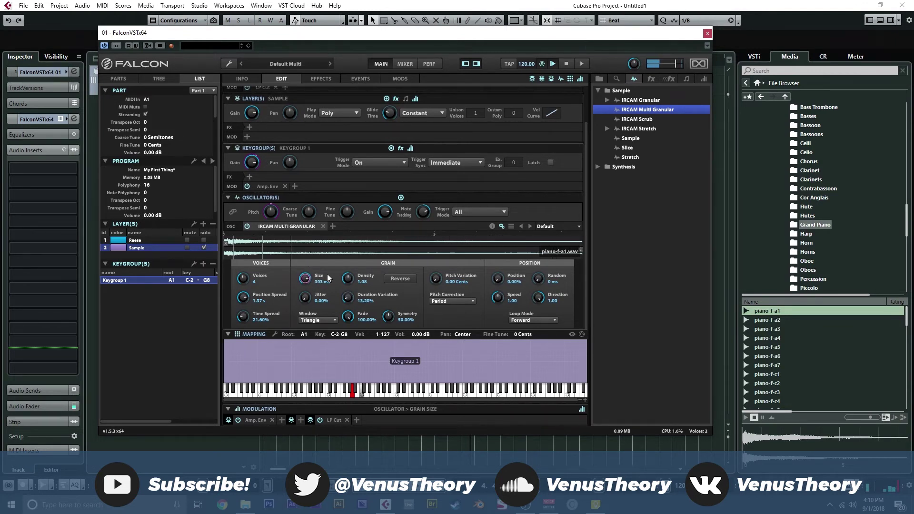
left_click_drag(440, 281, 436, 265)
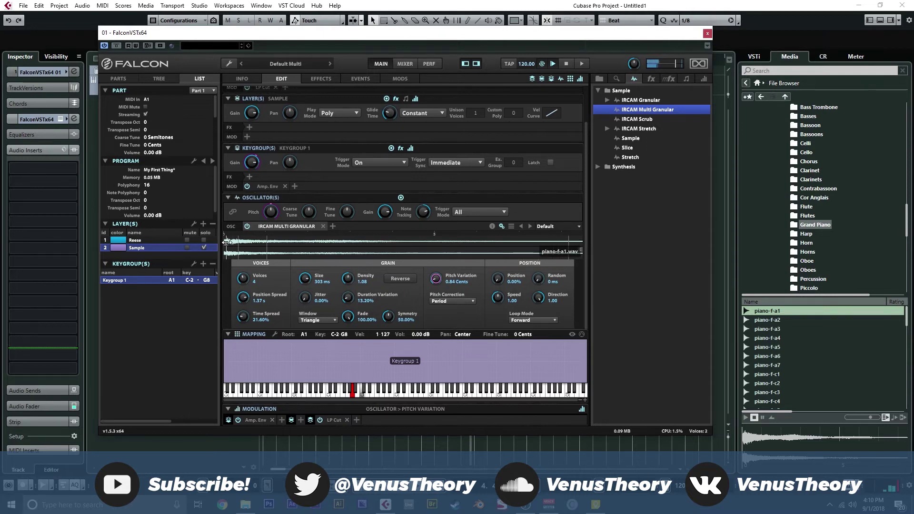
- Trim the piano sample's start and end markers and add a second IRCAM Multi Granular oscillator
left_click_drag(230, 244, 498, 247)
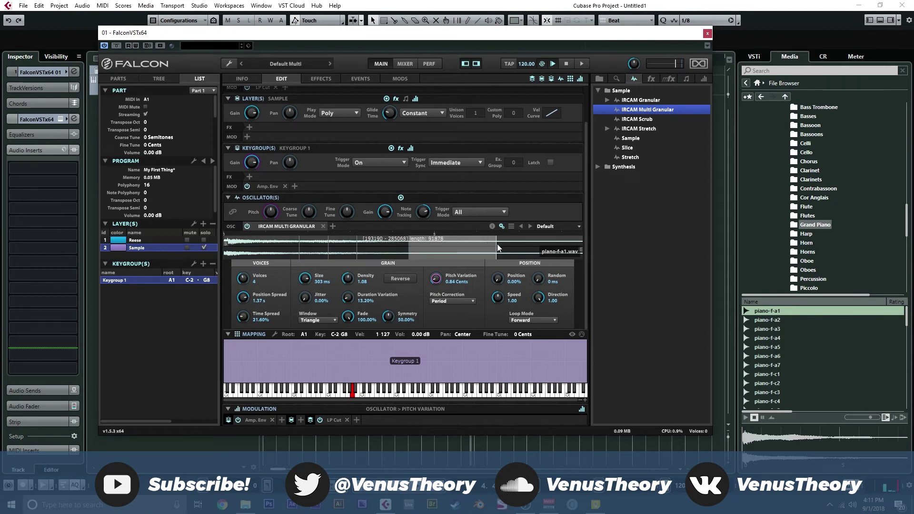
left_click_drag(230, 243, 276, 242)
left_click_drag(580, 250, 378, 244)
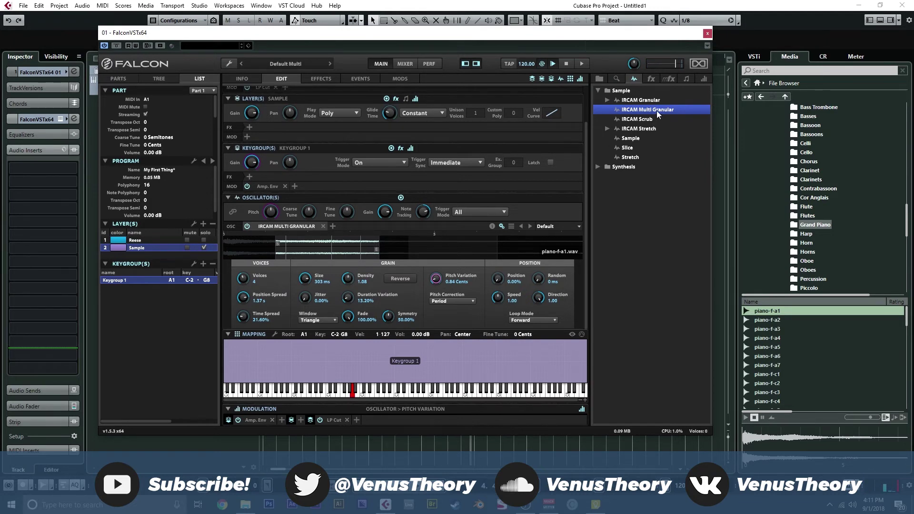
left_click_drag(656, 110, 360, 224)
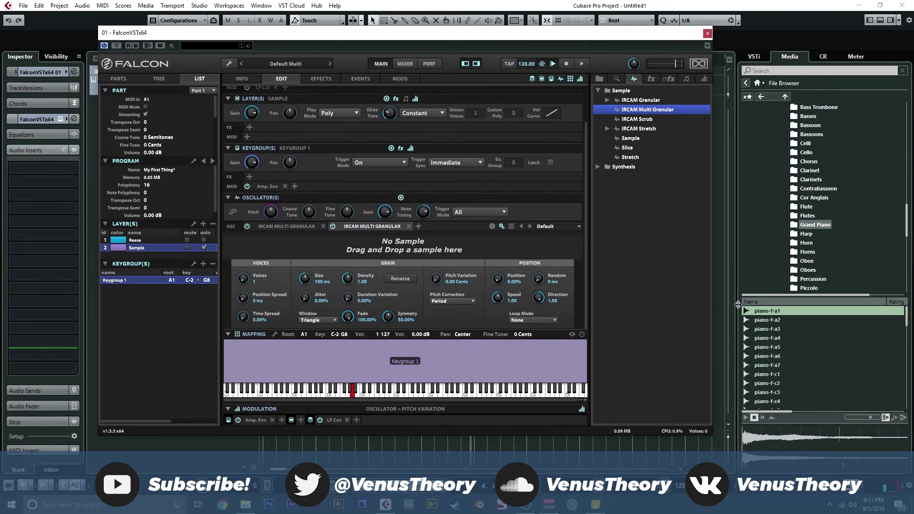
- Load violin-c#4 from the Violin folder into the second oscillator and set the root key to C#4
scroll(819, 336, "down", 1)
scroll(813, 265, "down", 4)
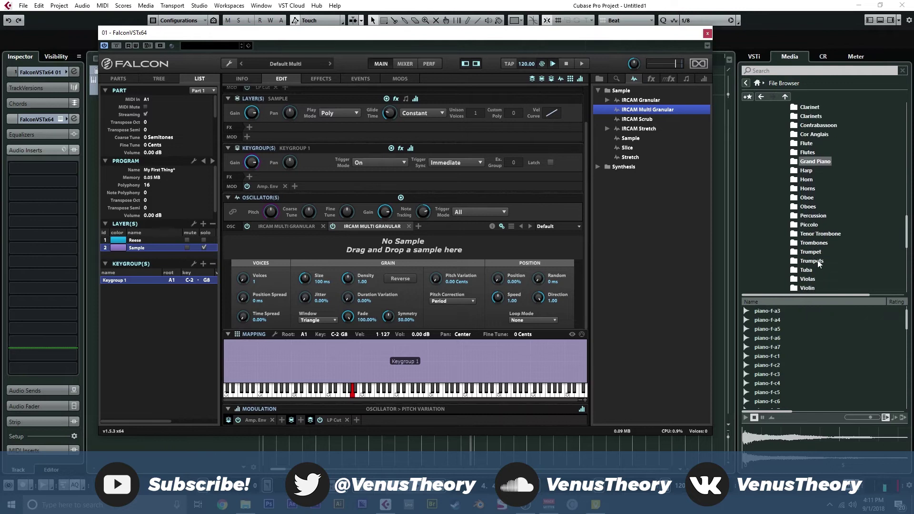
scroll(818, 262, "down", 1)
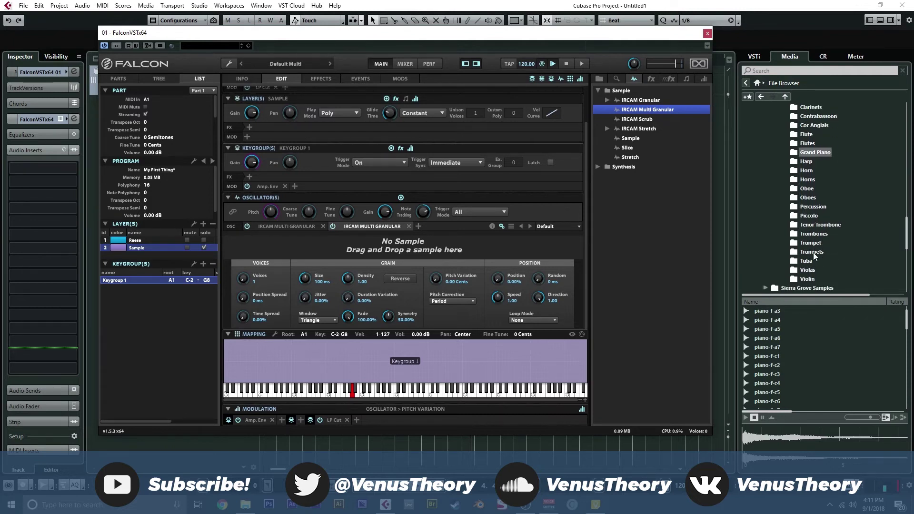
left_click(809, 261)
left_click(795, 347)
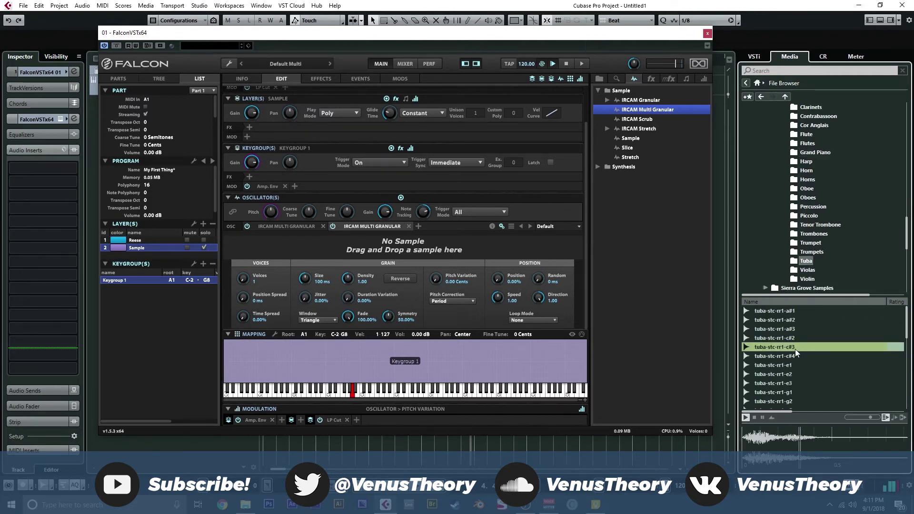
left_click(809, 278)
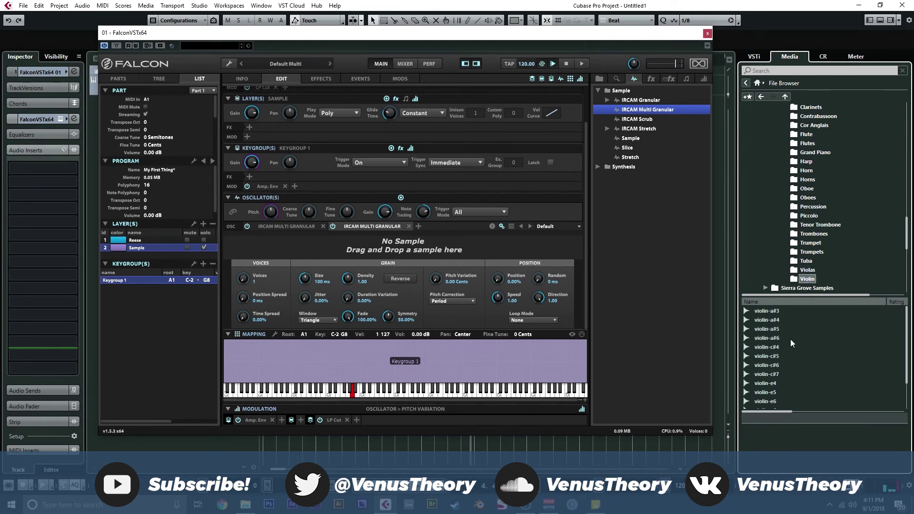
left_click(791, 340)
left_click(785, 348)
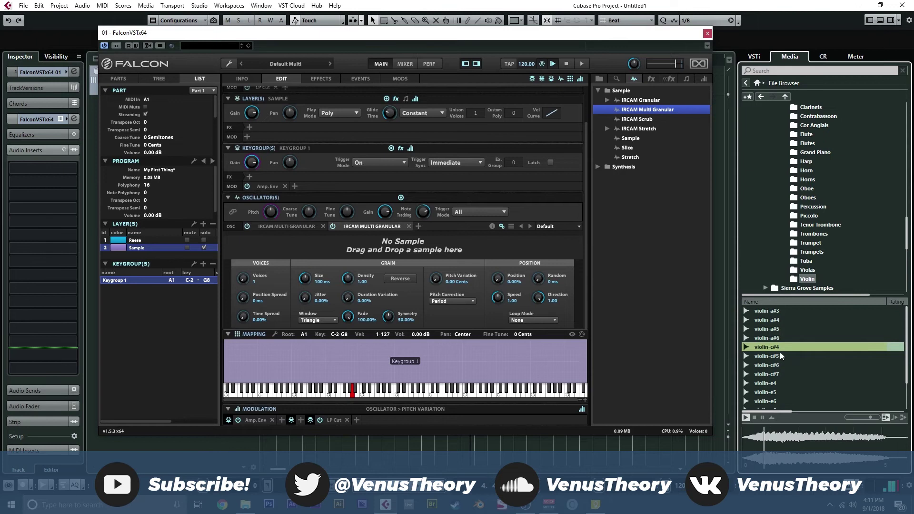
left_click_drag(779, 350, 428, 250)
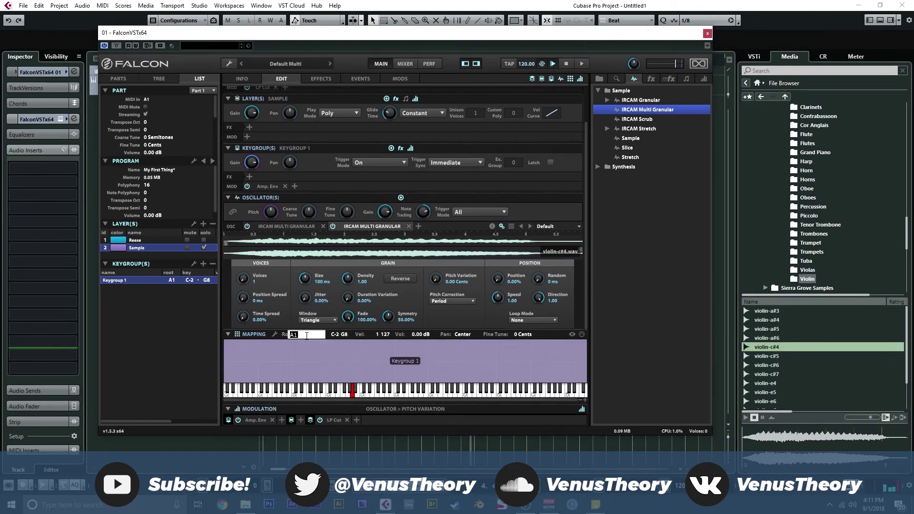
type("c#4")
key("Return")
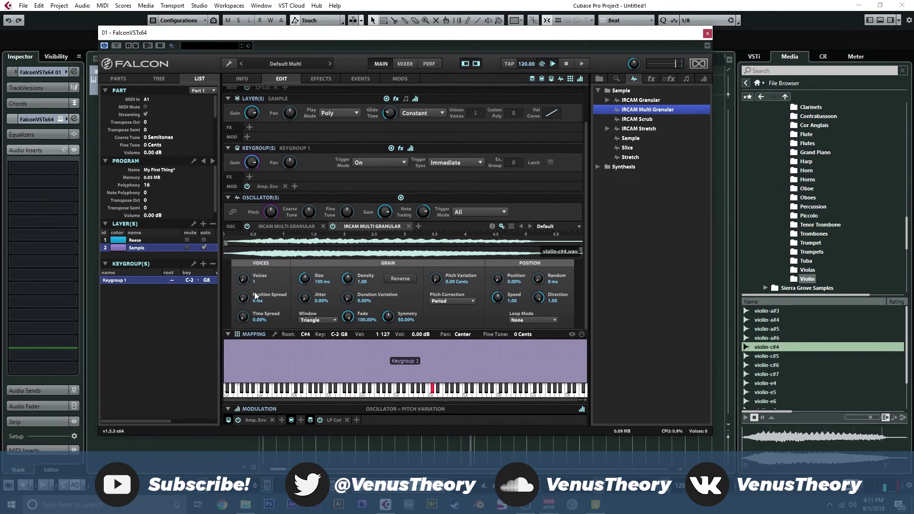
- Set violin grains: 5 voices, 232 ms spread, 28.40% time spread, 358 ms size, 1.56 density, 18% offsets
left_click_drag(243, 278, 247, 219)
left_click_drag(242, 299, 248, 227)
left_click_drag(252, 313, 246, 279)
left_click_drag(305, 278, 307, 238)
left_click_drag(345, 284, 350, 267)
left_click_drag(349, 299, 347, 279)
left_click_drag(433, 280, 433, 253)
mouse_move(500, 283)
left_mouse_down()
mouse_move(497, 261)
mouse_move(500, 300)
left_mouse_up()
- Trim the violin sample's end and start markers inward and set the loop mode to Forward
left_click_drag(580, 251, 505, 251)
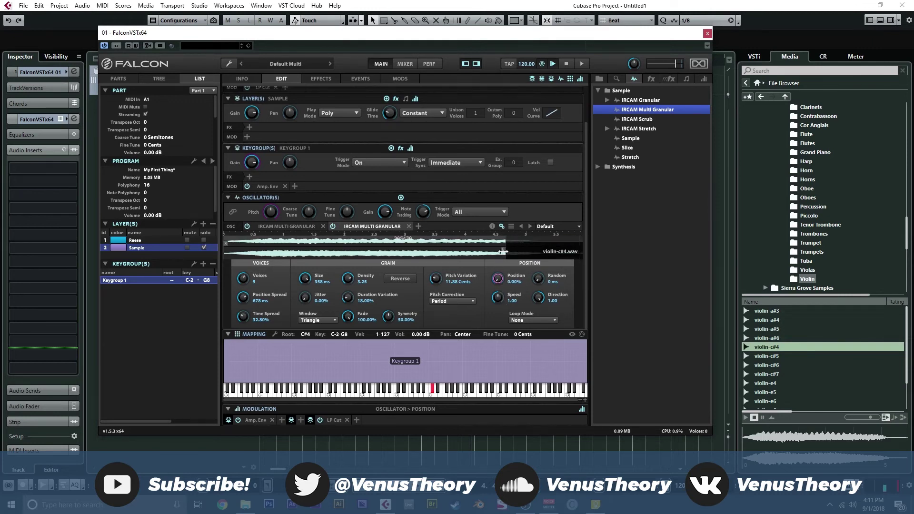
left_click_drag(225, 244, 264, 244)
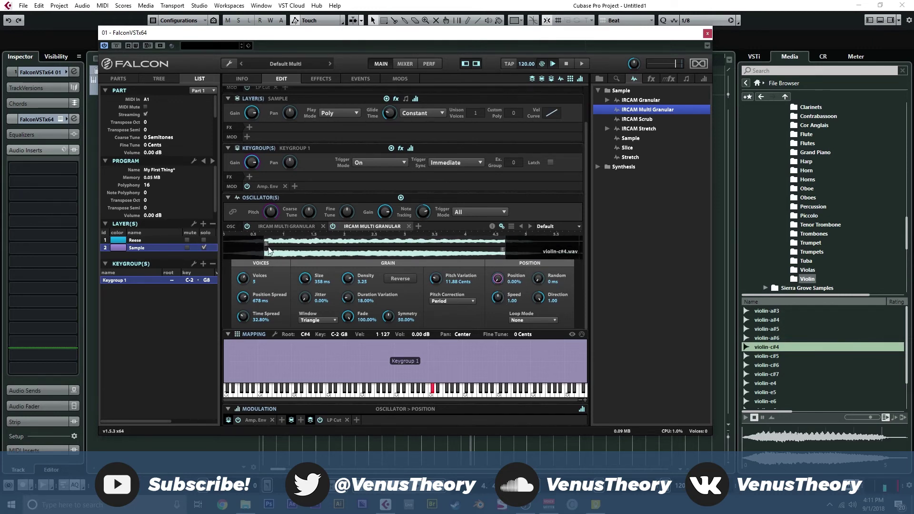
left_click(523, 320)
left_click(521, 334)
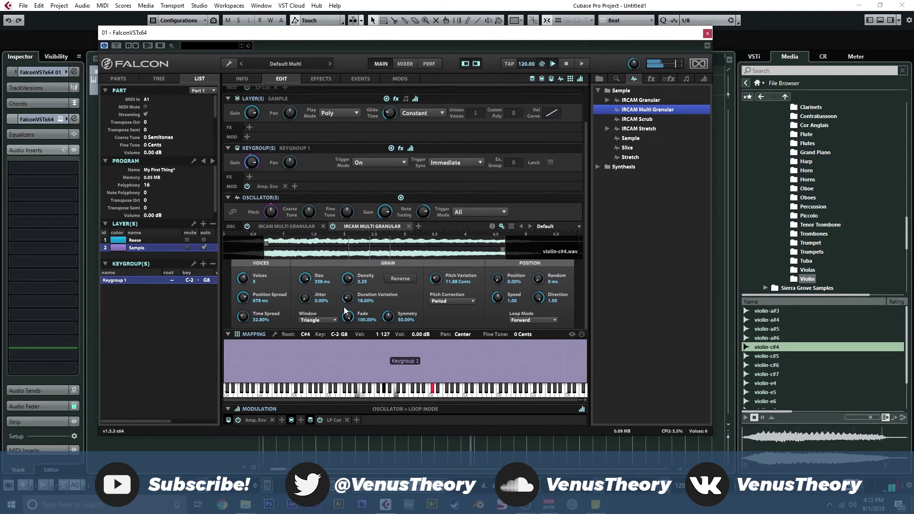
- Raise the Sample layer's amp envelope attack to about 1.03 s, then select Reese and unsolo Sample
left_click(267, 186)
left_click_drag(295, 220, 295, 210)
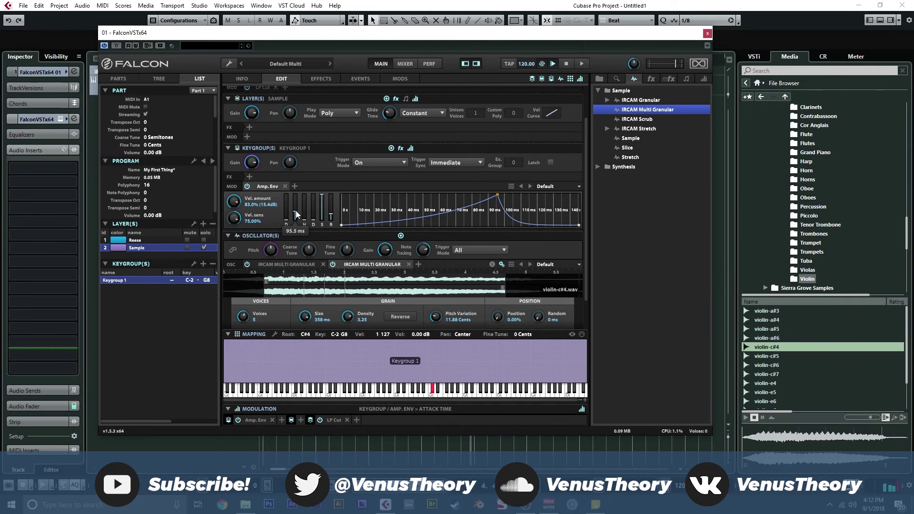
left_click_drag(295, 211, 295, 204)
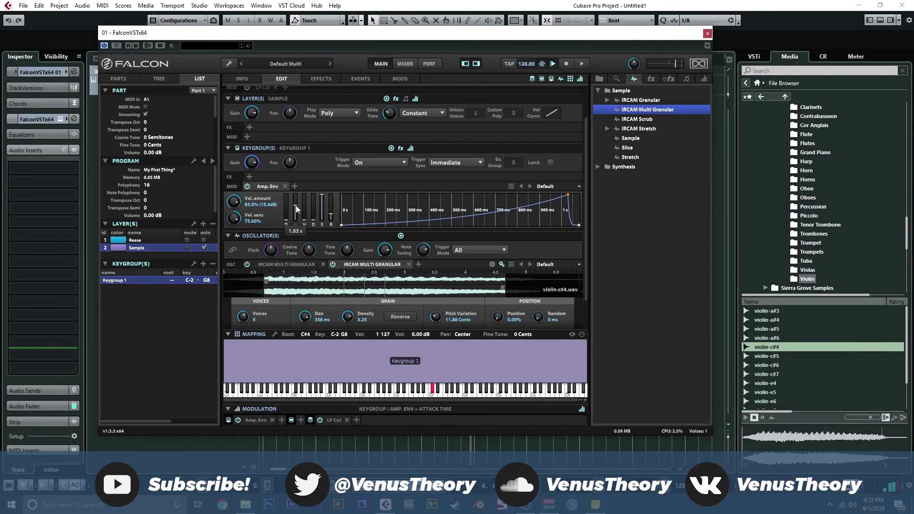
left_click(158, 239)
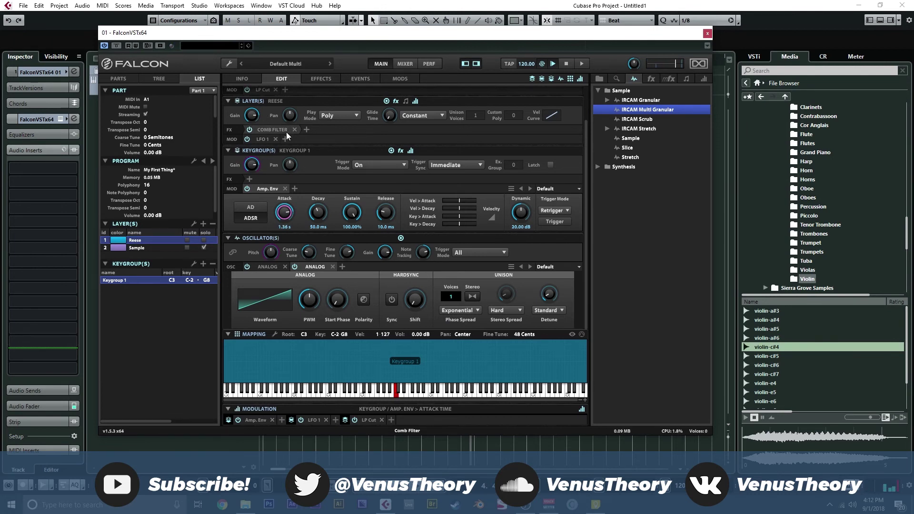
left_click(204, 249)
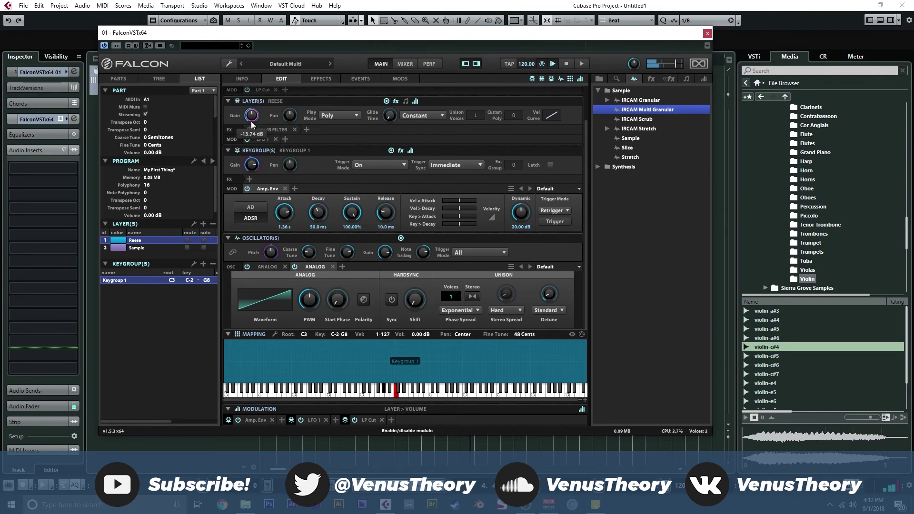
- Select the Sample layer and lower its gain to -4.69 dB
left_click(136, 247)
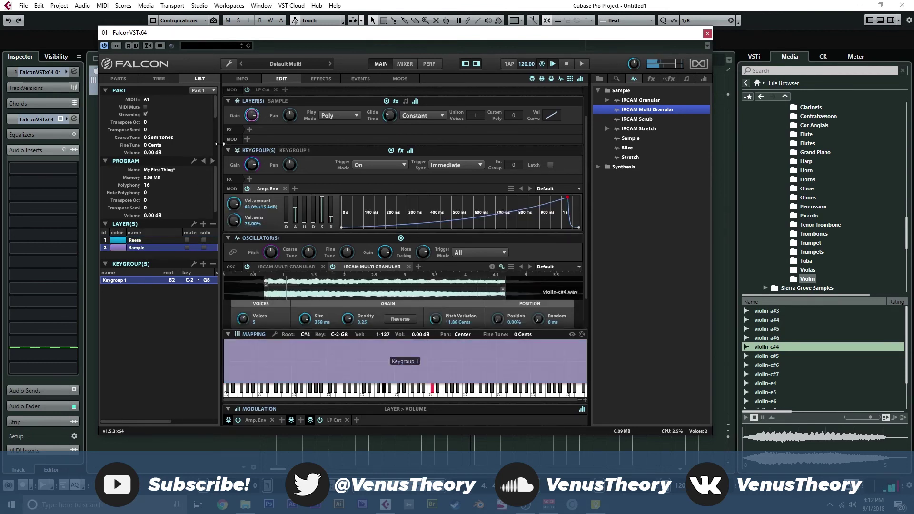
left_click_drag(252, 119, 257, 139)
- Add a Dual Delay to the program's effect chain with the Dub Utility preset
left_click(325, 79)
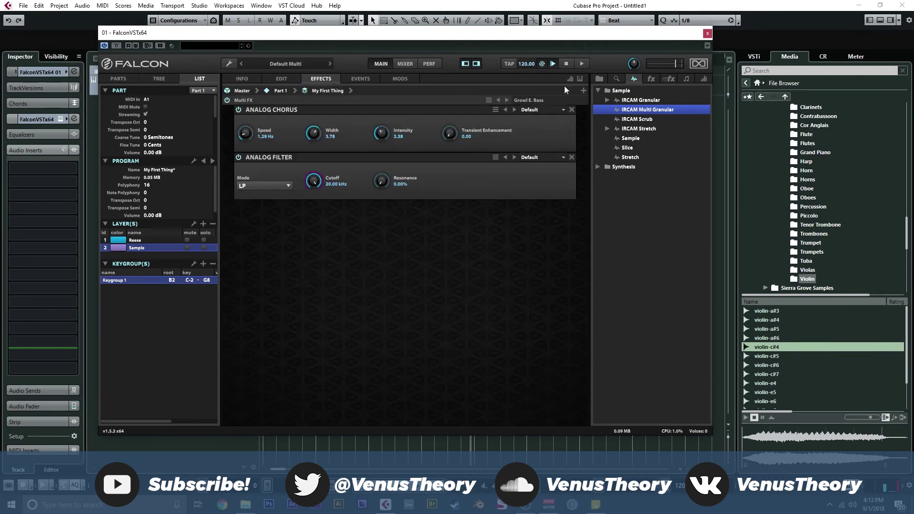
left_click(650, 79)
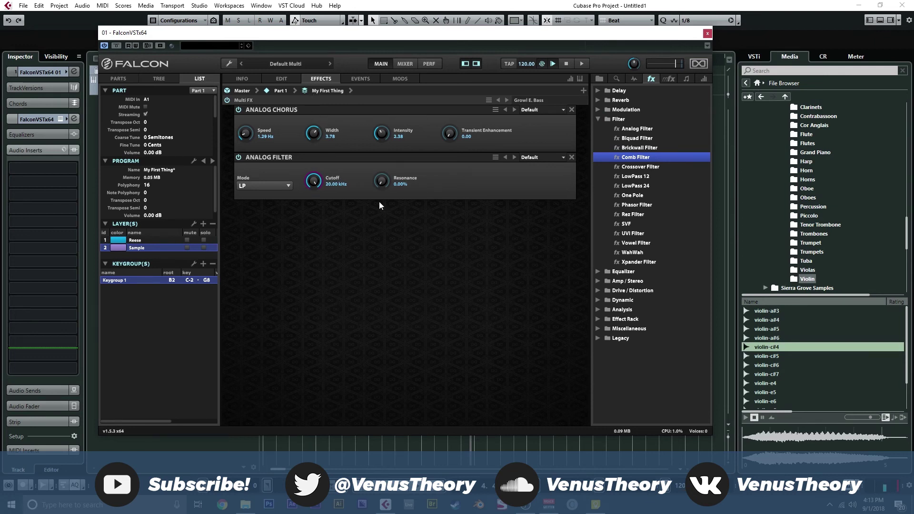
left_click(597, 119)
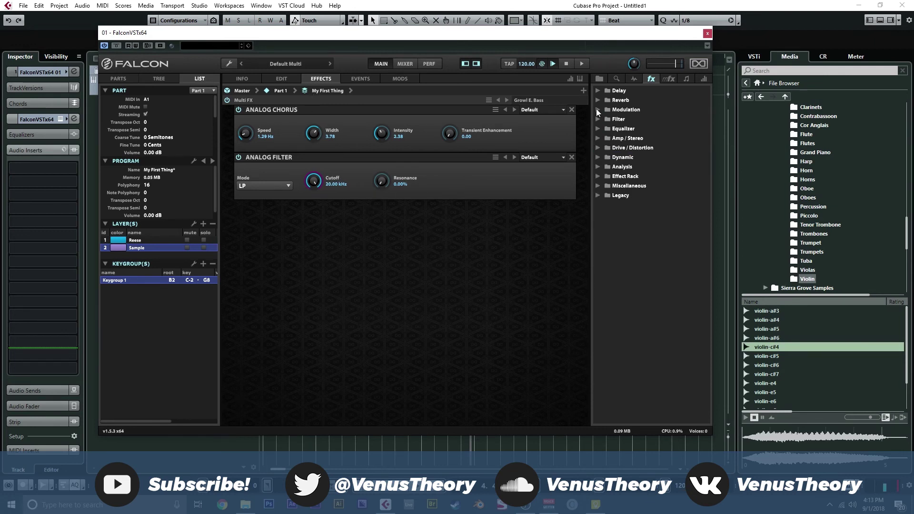
left_click(598, 91)
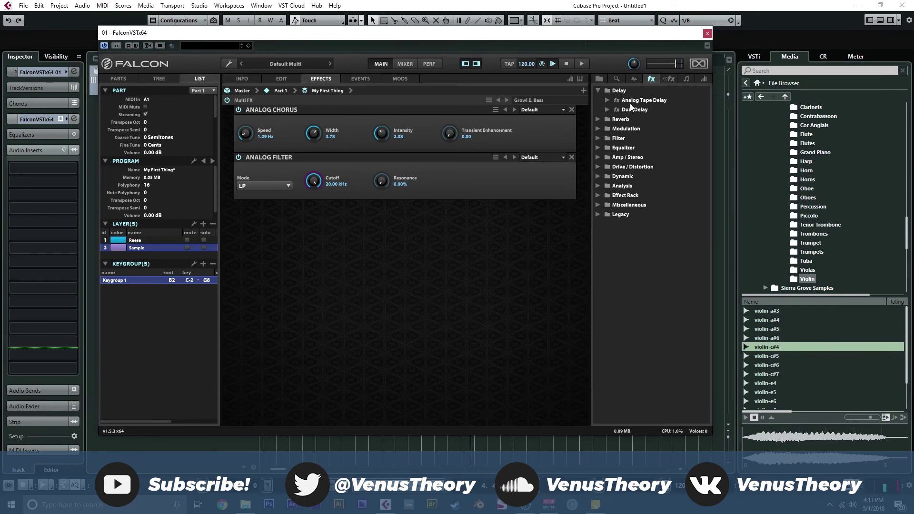
left_click_drag(631, 109, 468, 264)
left_click(542, 205)
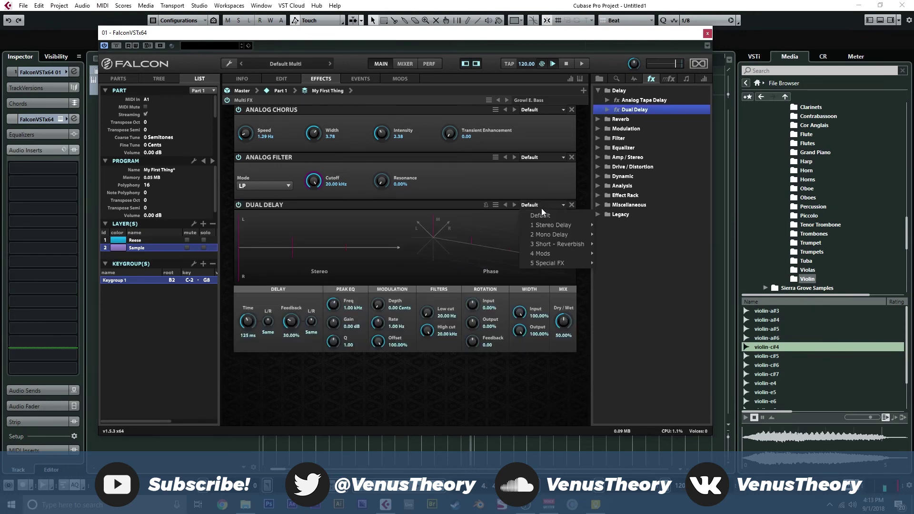
mouse_move(557, 225)
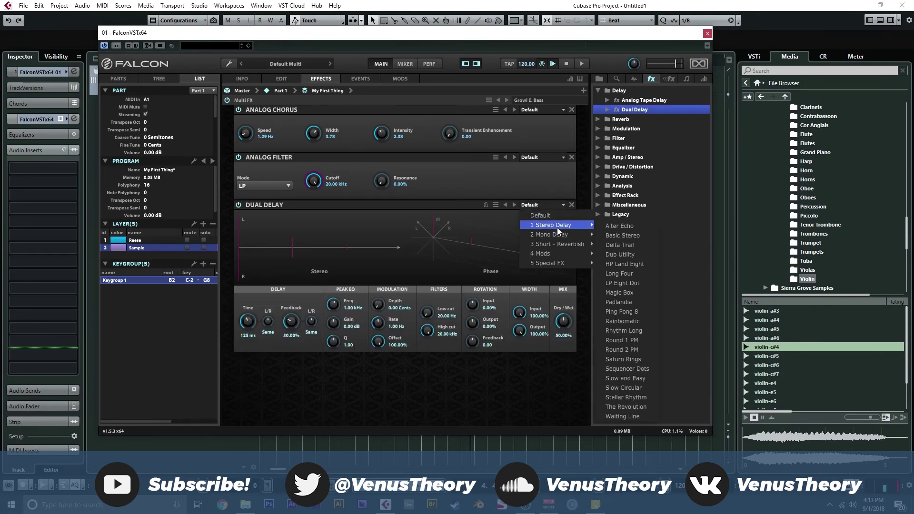
left_click(636, 255)
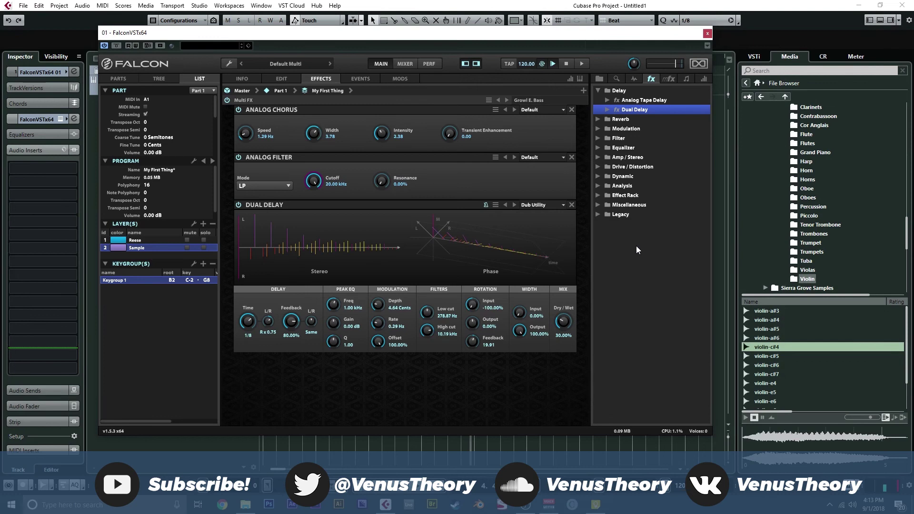
- Add a SparkVerb at the end of the chain with the Platinum preset, then return to Info
left_click(596, 91)
left_click(597, 100)
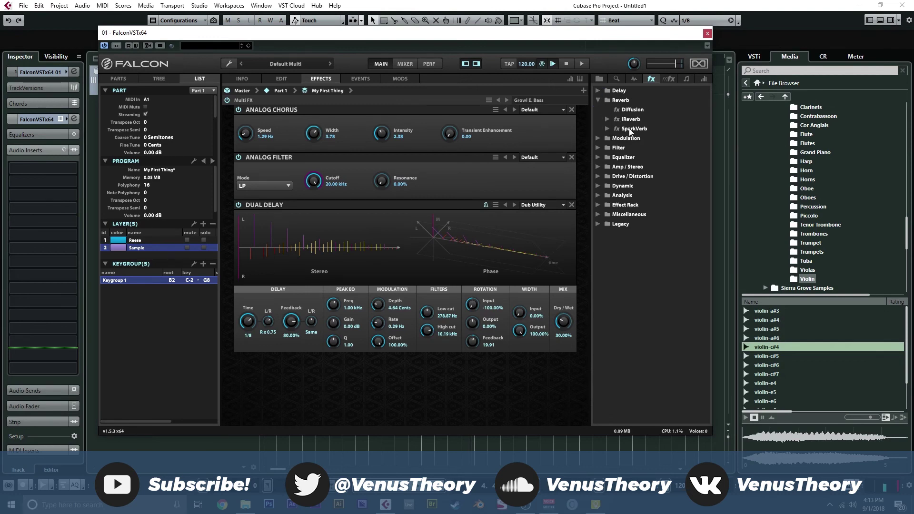
left_click_drag(629, 132, 388, 384)
left_click(538, 284)
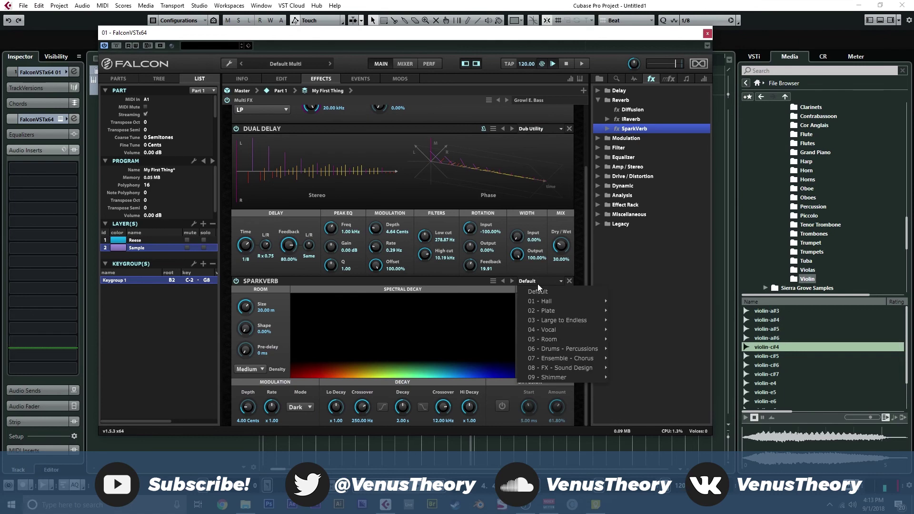
mouse_move(573, 318)
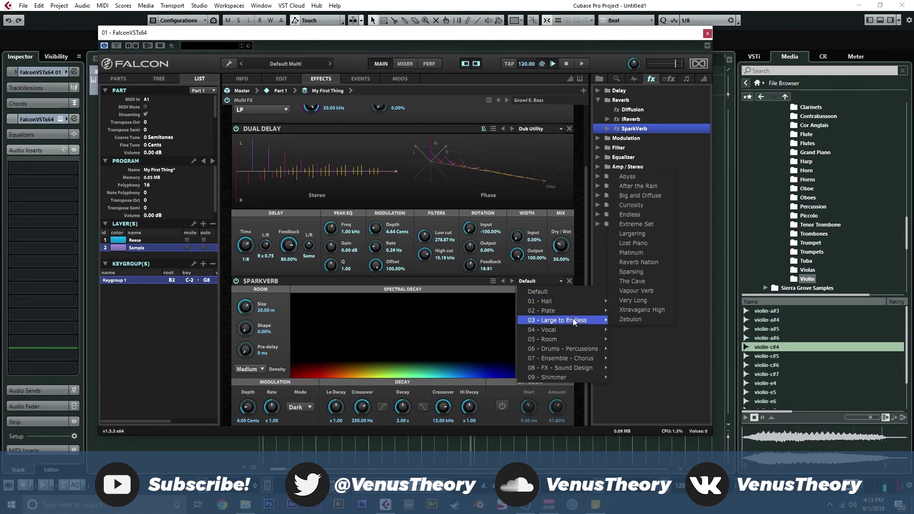
left_click(634, 256)
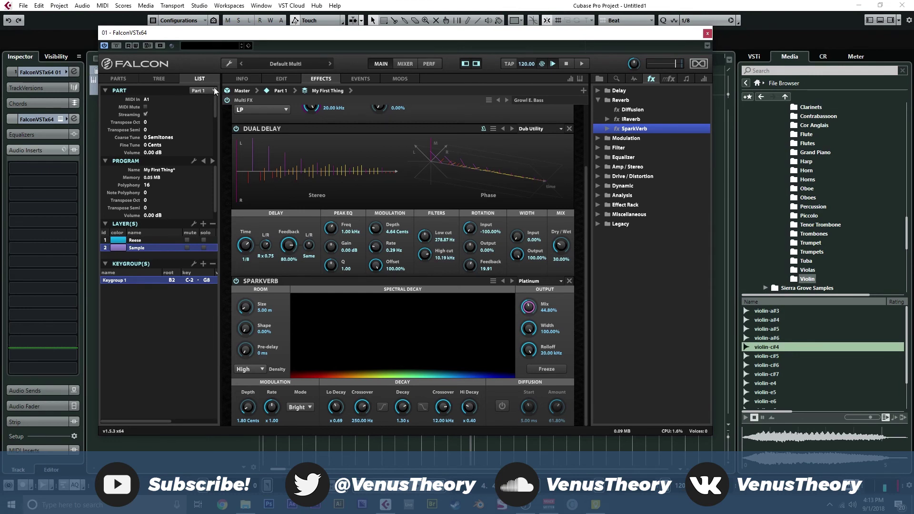
left_click(243, 80)
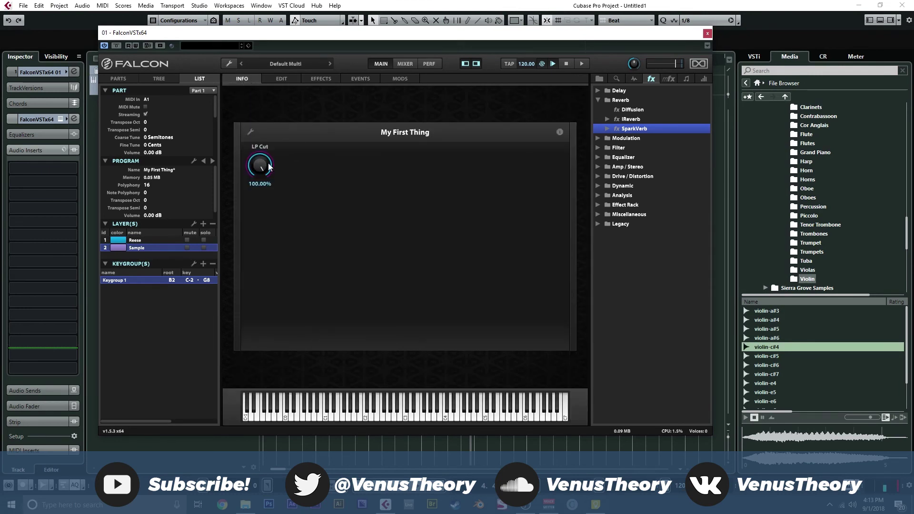
- Assign the LP Cut knob to MIDI CC 110 through MIDI Learn
left_click_drag(261, 167, 264, 229)
right_click(259, 166)
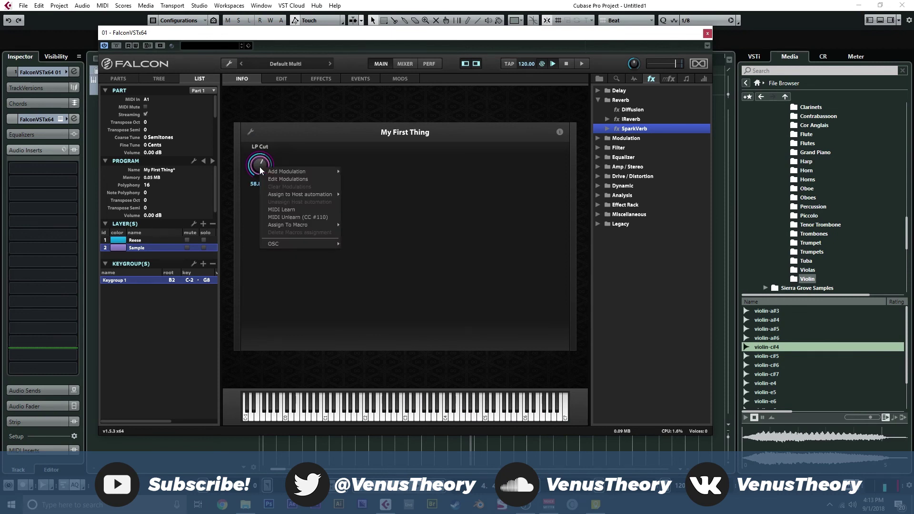
left_click(295, 206)
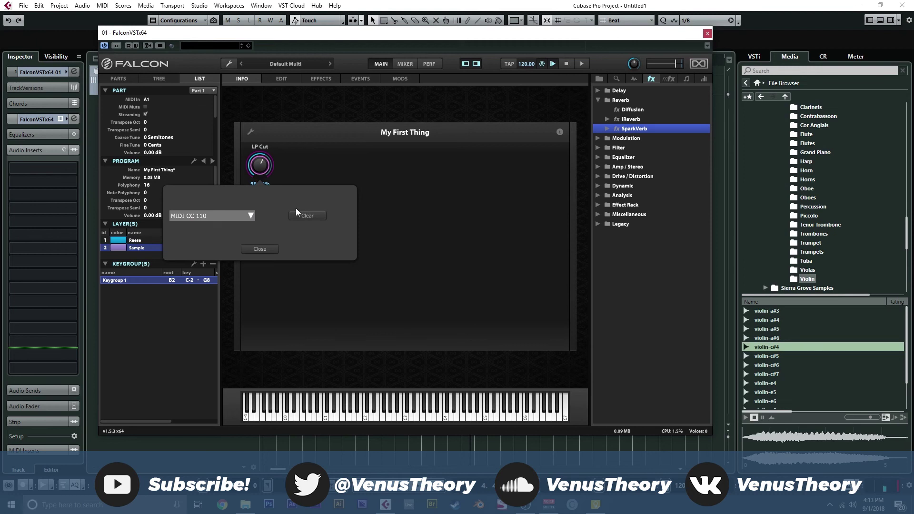
left_click(296, 209)
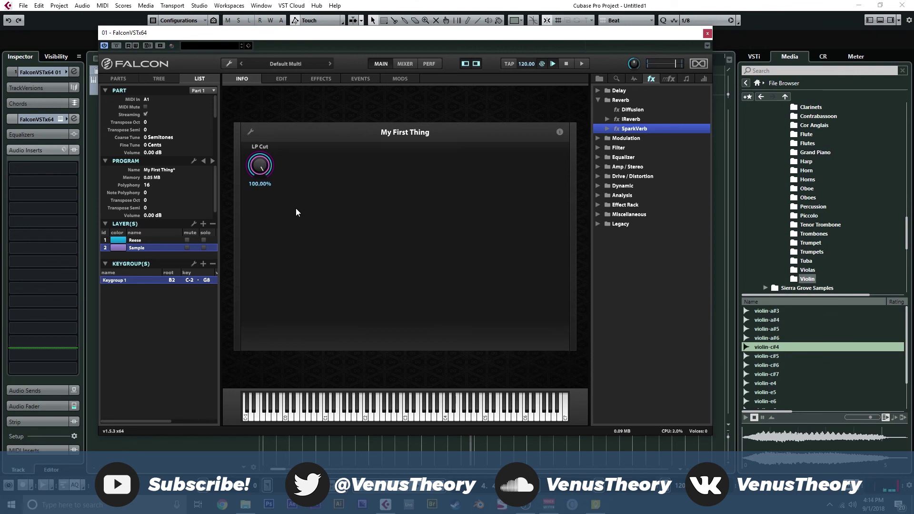
- Review the Tree, List, Effects, Master and Info views, end on the parts list, and collapse Reverb
left_click(119, 78)
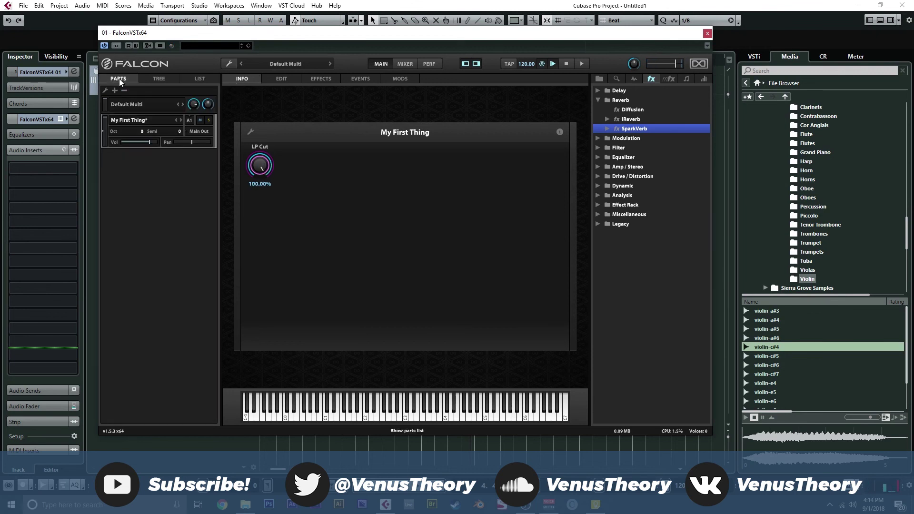
left_click(158, 78)
left_click(197, 78)
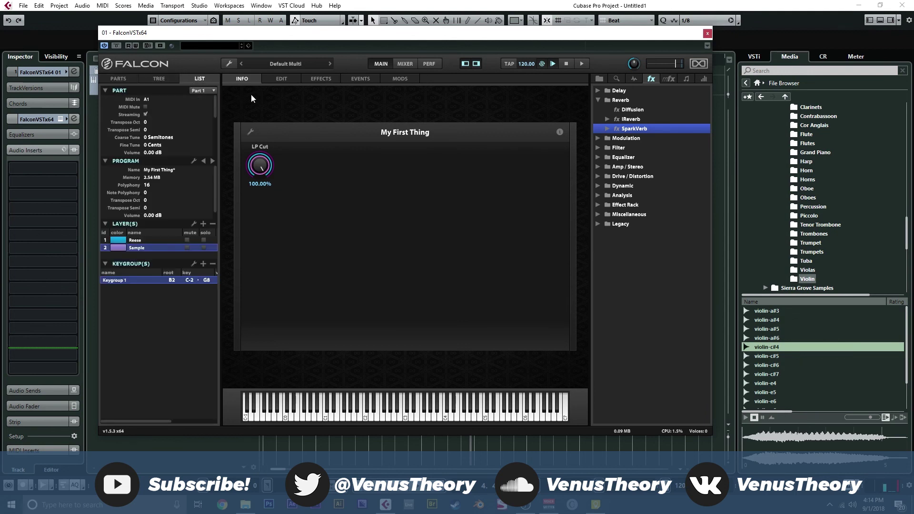
left_click(313, 80)
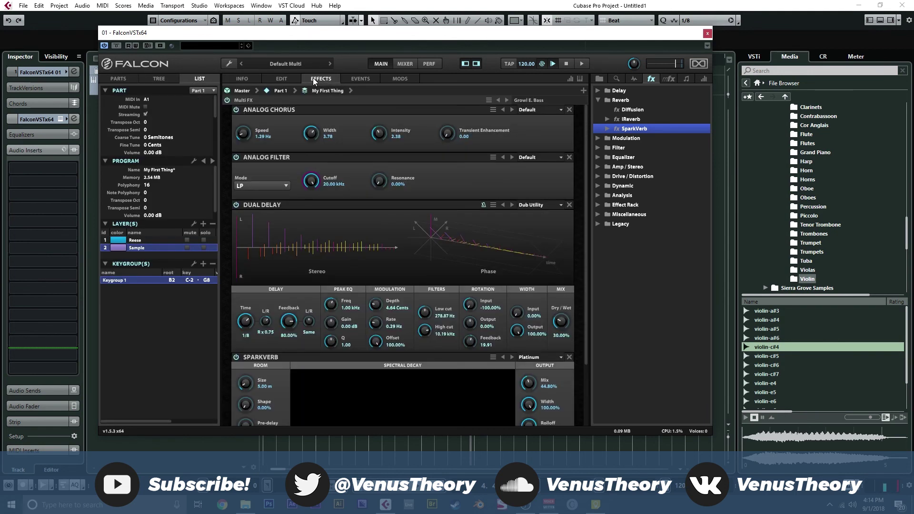
left_click(243, 90)
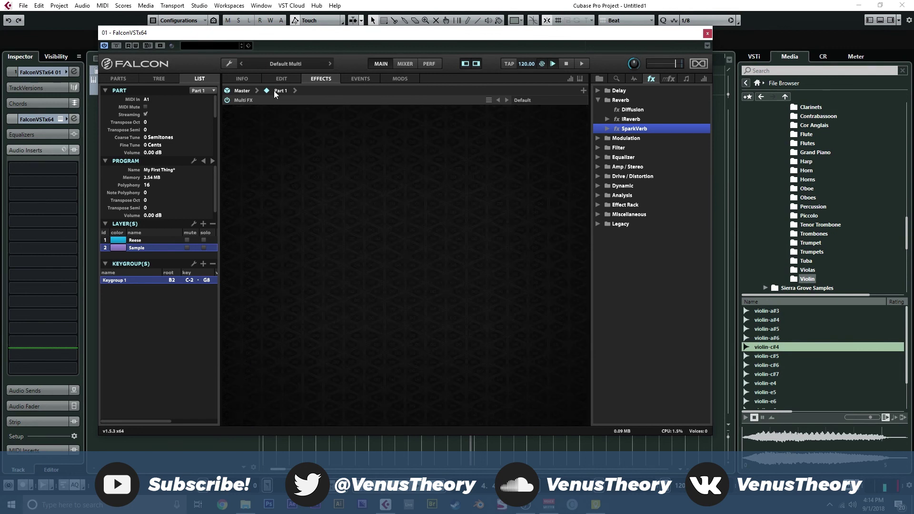
left_click(246, 82)
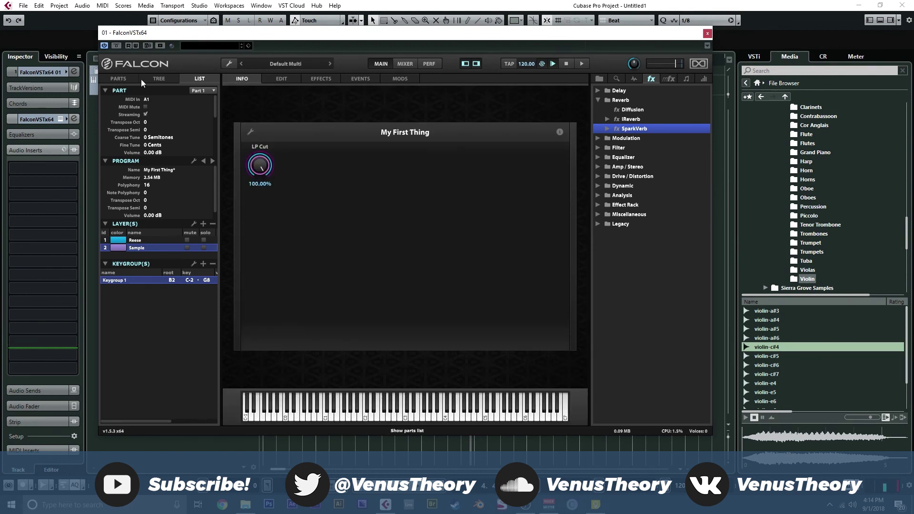
left_click(122, 78)
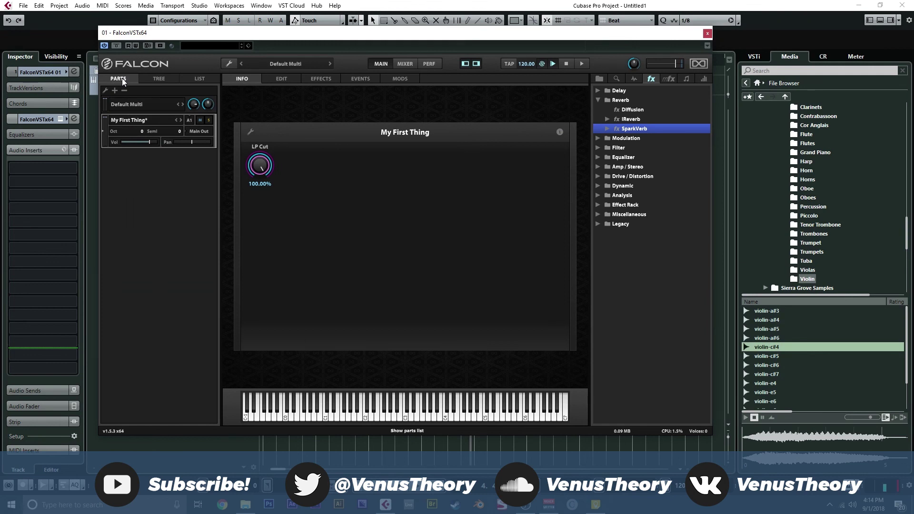
left_click(598, 101)
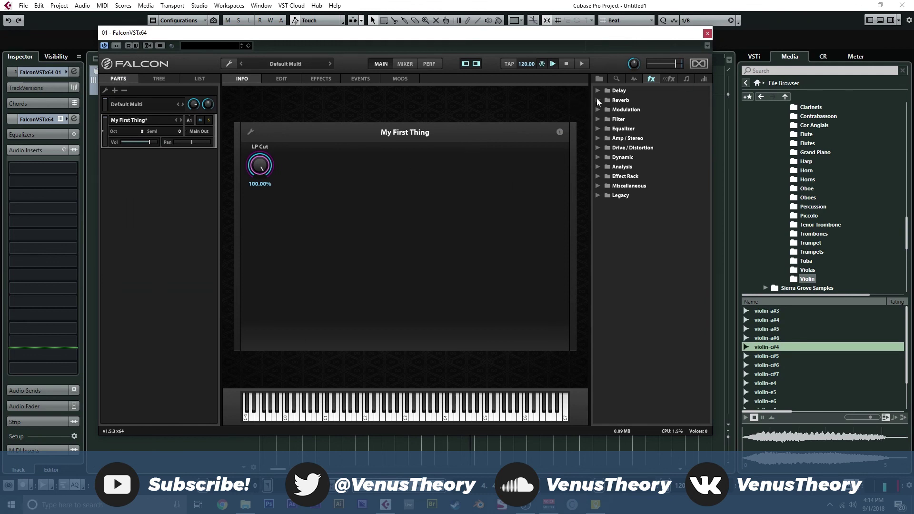